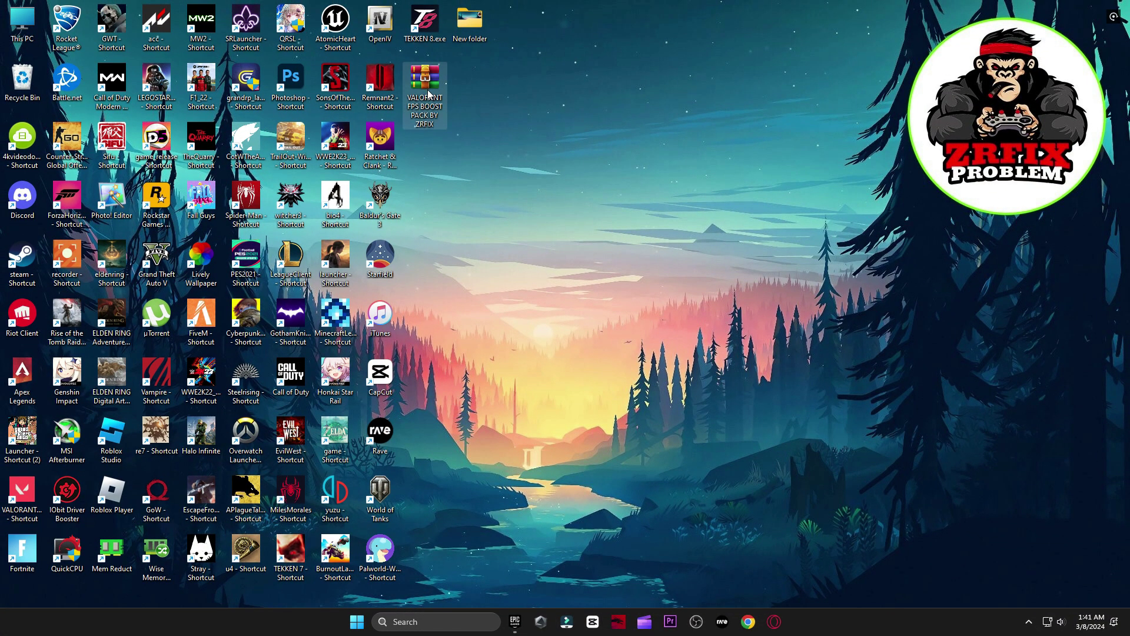
Step: Extract the VALORANT FPS BOOST PACK BY ZRFIX archive onto the desktop with WinRAR
{"action": "left_click_drag", "start_coordinate": [428, 93], "coordinate": [653, 212]}
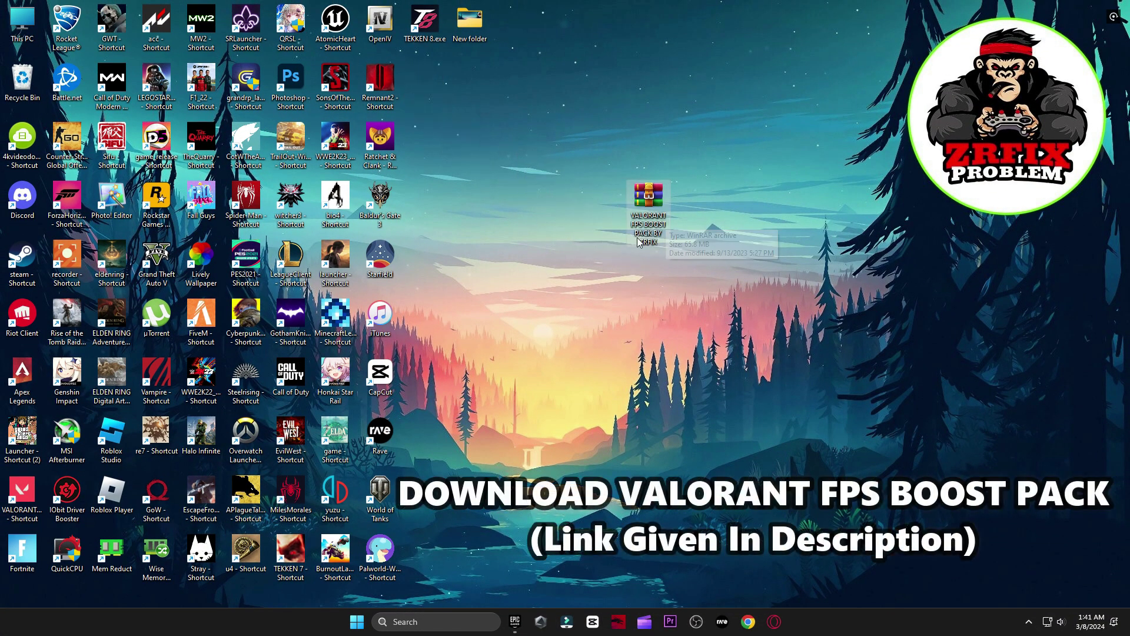
{"action": "right_click", "coordinate": [646, 213]}
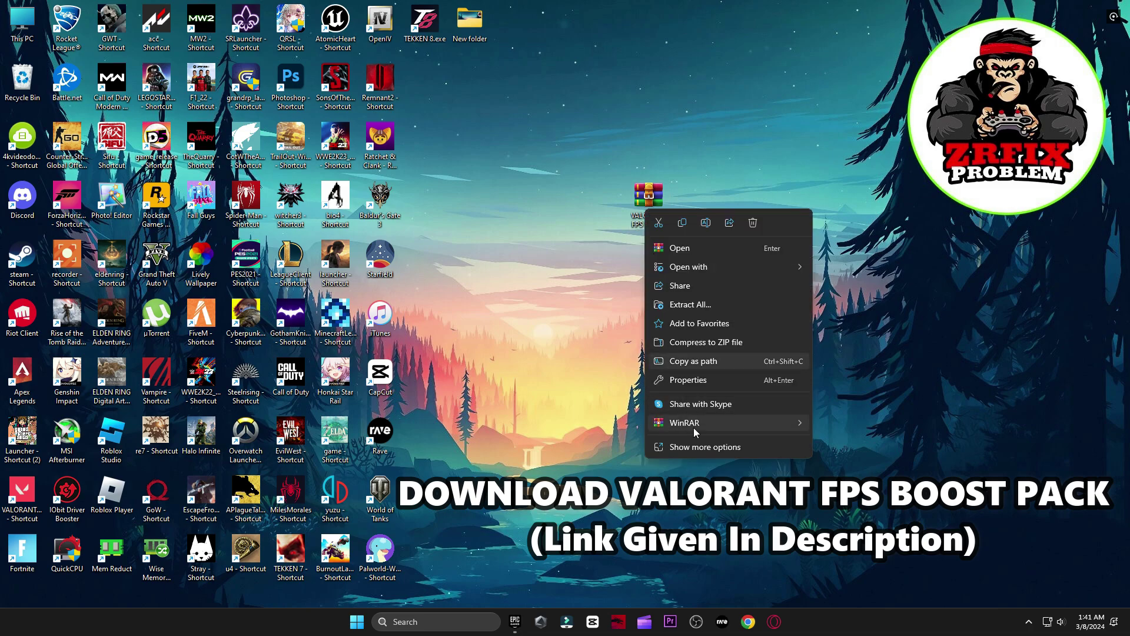
{"action": "mouse_move", "coordinate": [695, 431]}
{"action": "left_click", "coordinate": [865, 463]}
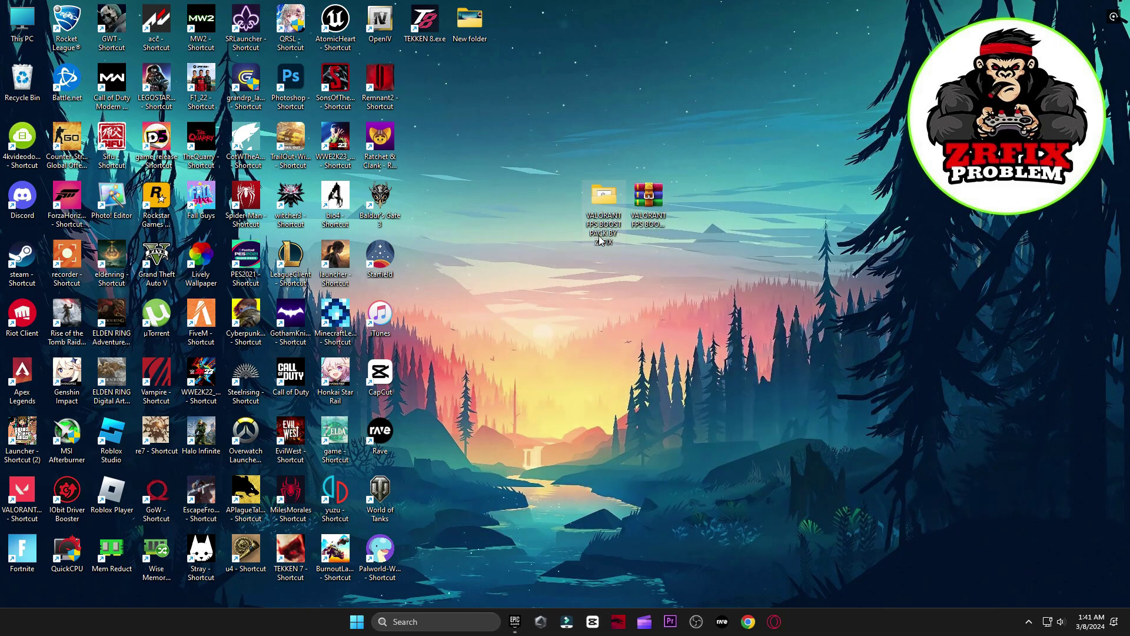
Step: Launch the Create A Restore Point shortcut from the pack's 0 Start folder and bring System Properties into clear view
{"action": "double_click", "coordinate": [606, 239]}
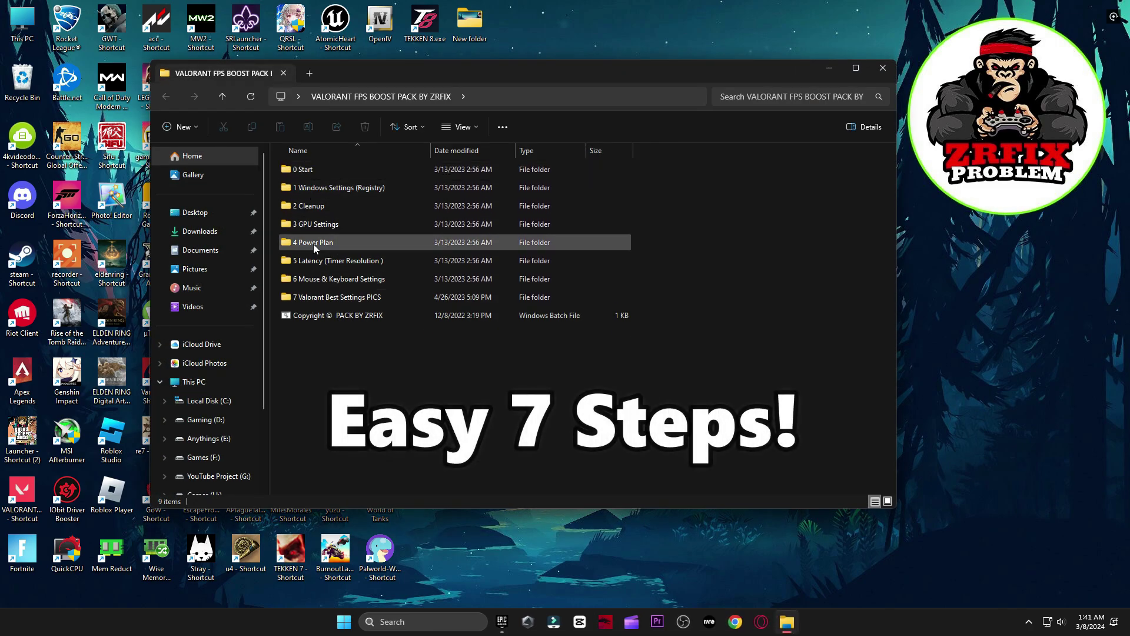
{"action": "double_click", "coordinate": [314, 169]}
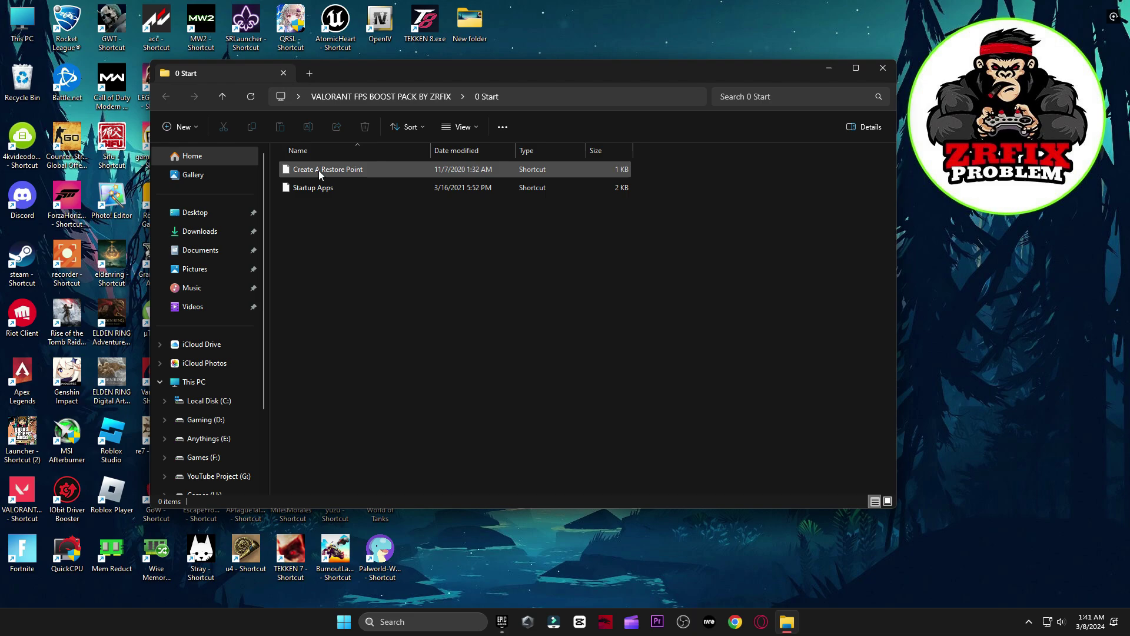
{"action": "left_click", "coordinate": [329, 174]}
{"action": "double_click", "coordinate": [329, 174]}
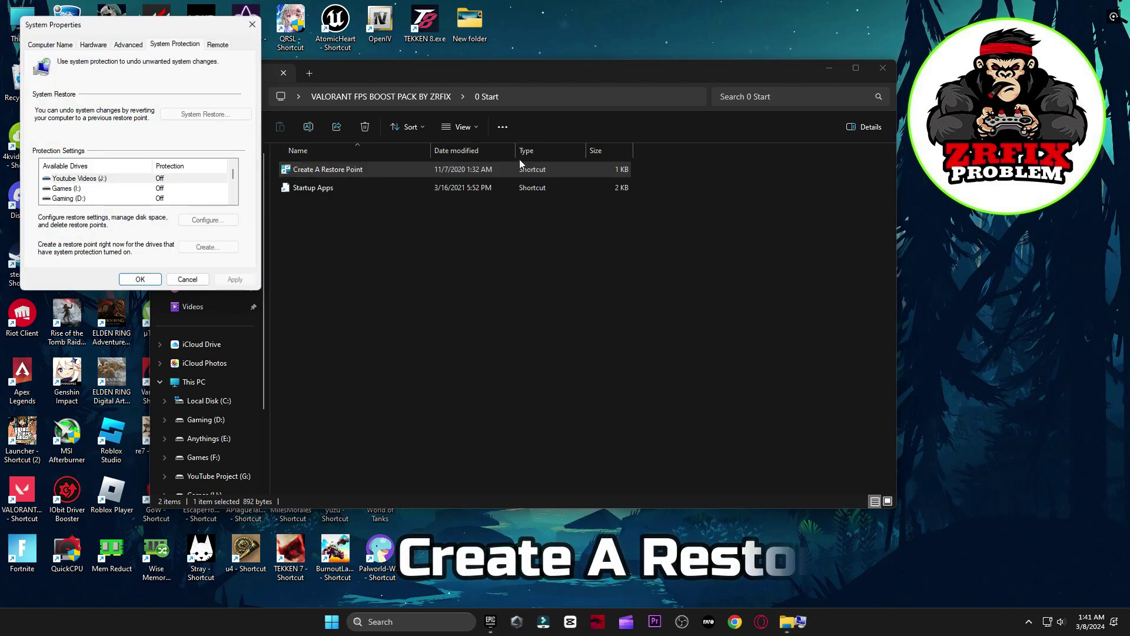
{"action": "left_click", "coordinate": [828, 69]}
{"action": "left_click_drag", "start_coordinate": [71, 24], "coordinate": [556, 103]}
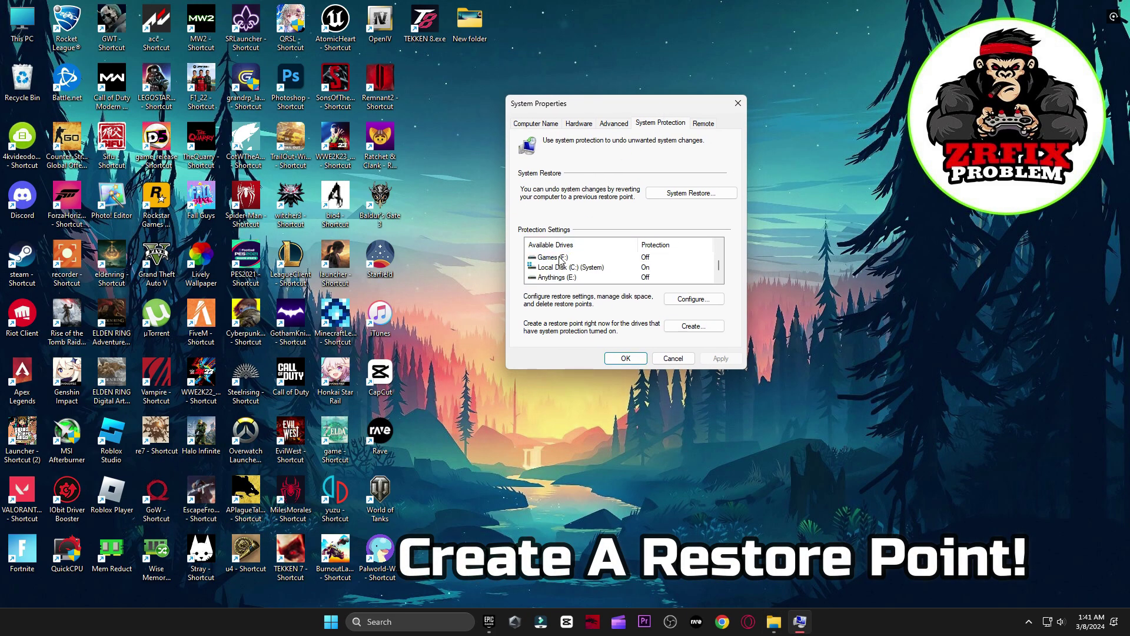
Step: Open the protection configuration of Local Disk (C:) and accept it with system protection turned on
{"action": "left_click", "coordinate": [559, 267]}
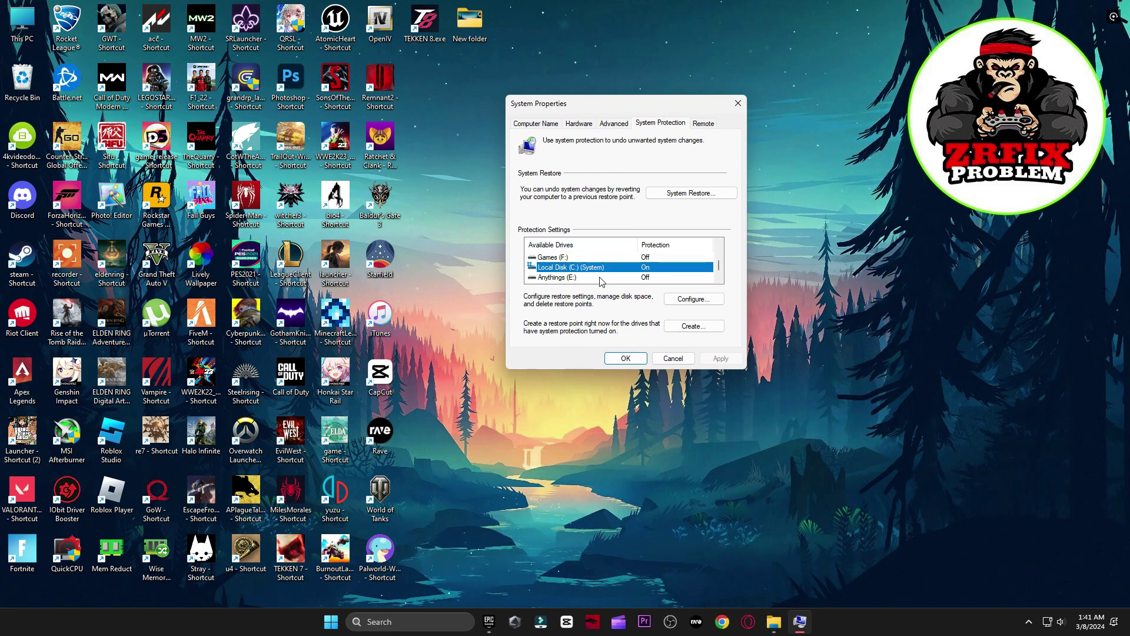
{"action": "left_click", "coordinate": [689, 297]}
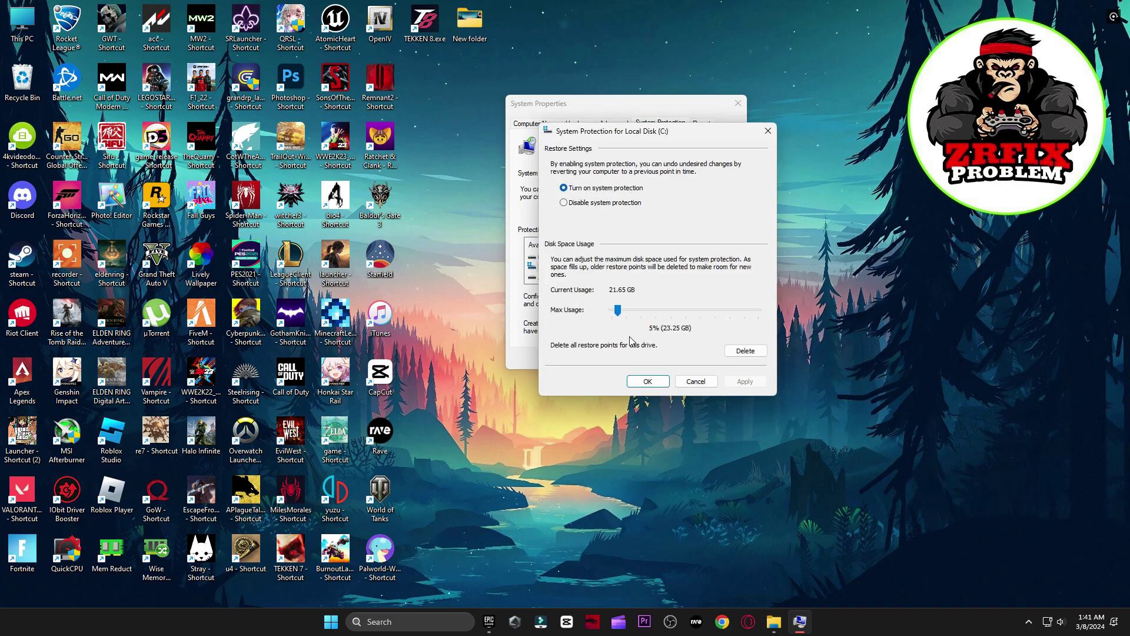
{"action": "left_click", "coordinate": [648, 381]}
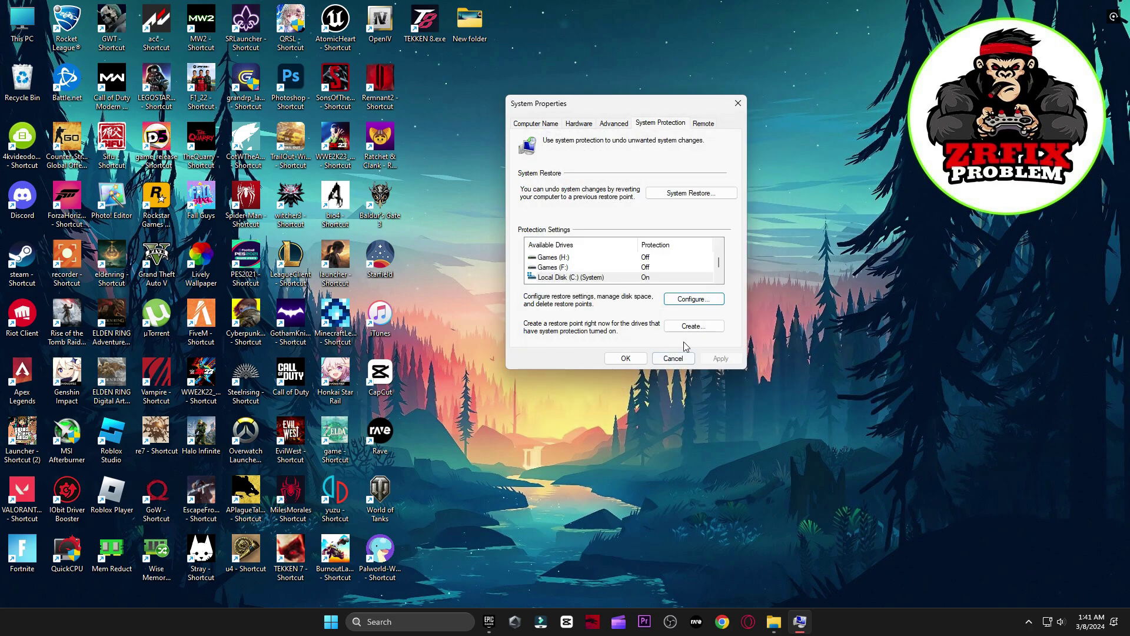
Step: Create a restore point described as "backup" and close System Properties
{"action": "left_click", "coordinate": [693, 325]}
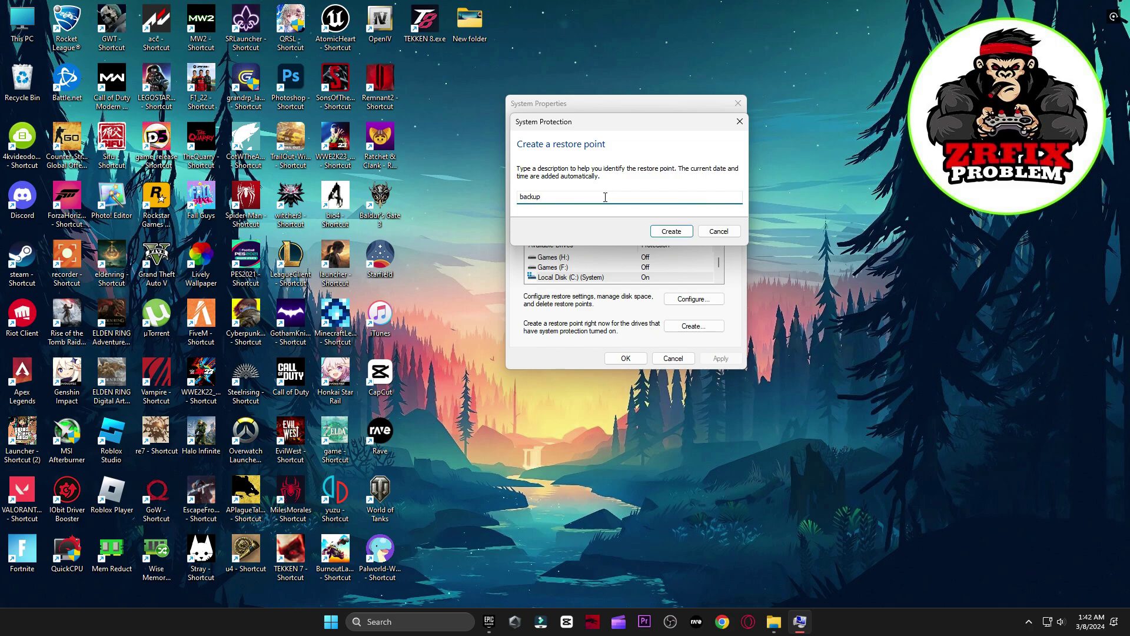
{"action": "left_click", "coordinate": [655, 236]}
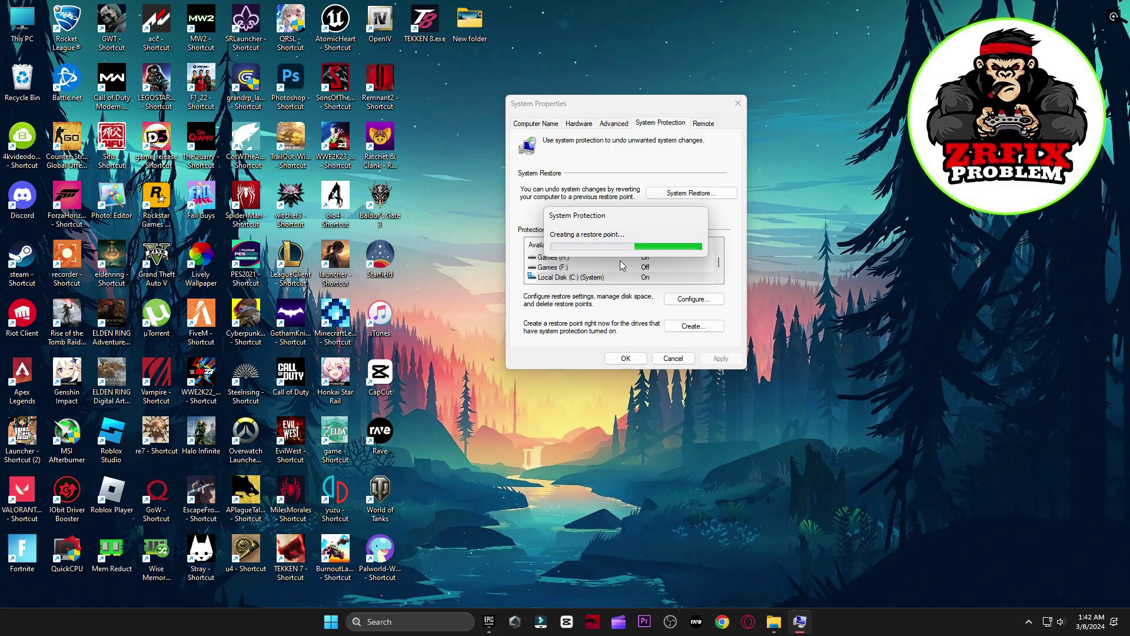
{"action": "left_click", "coordinate": [699, 241]}
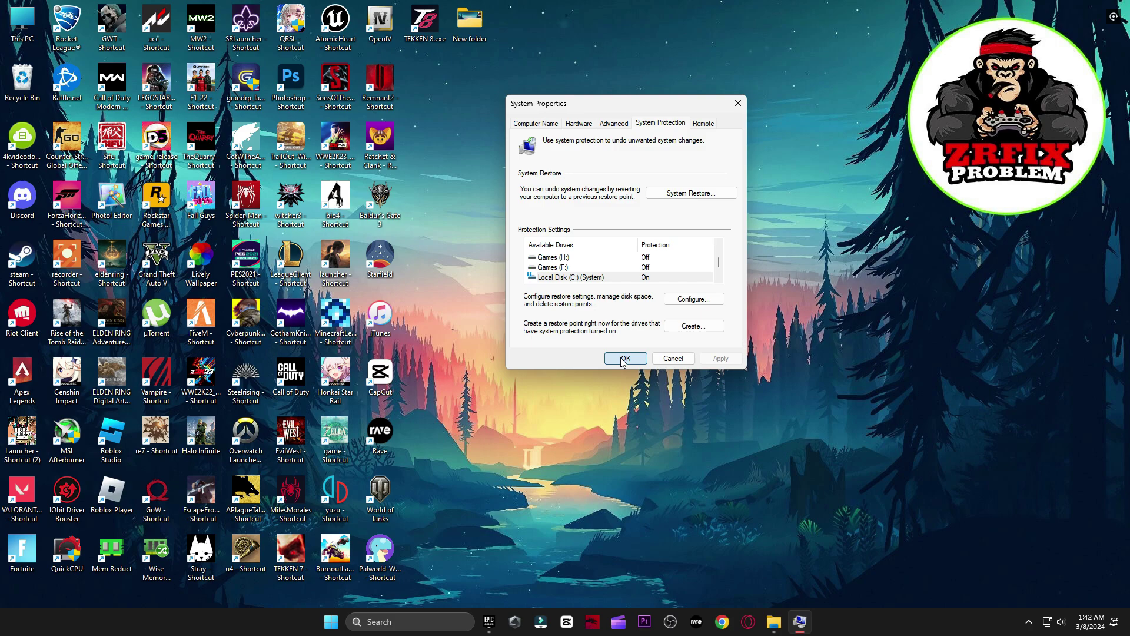
{"action": "left_click", "coordinate": [626, 358]}
Step: Launch the Startup Apps shortcut and review which apps are enabled at startup, their status and startup impact
{"action": "mouse_move", "coordinate": [774, 622]}
{"action": "left_click", "coordinate": [787, 557]}
{"action": "double_click", "coordinate": [336, 188]}
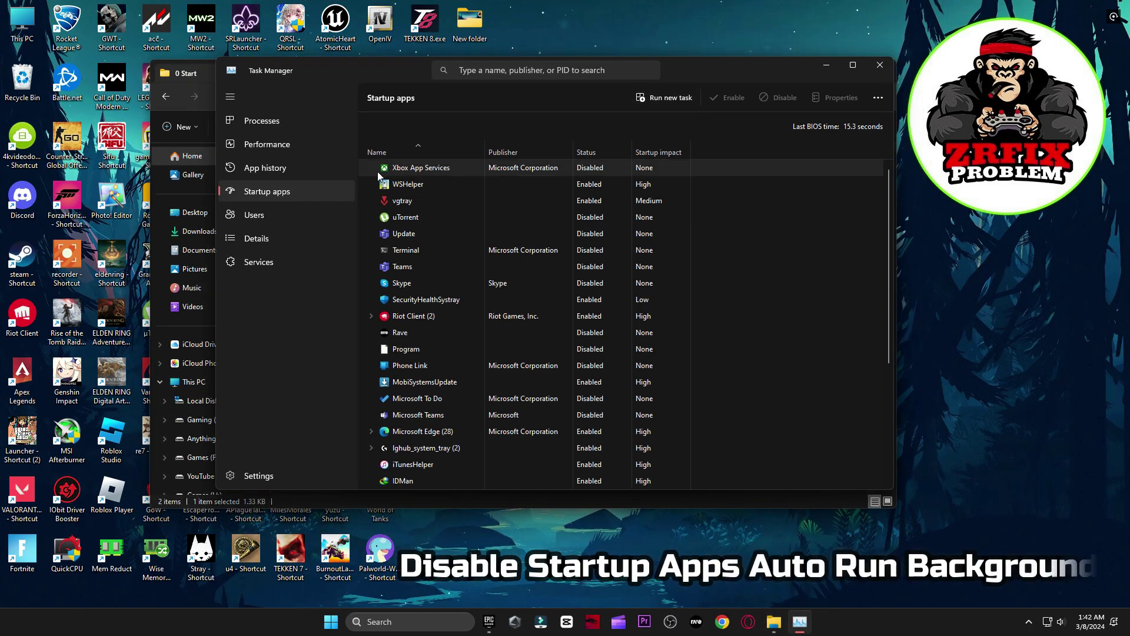
{"action": "scroll", "coordinate": [506, 308], "scroll_direction": "down", "scroll_amount": 4}
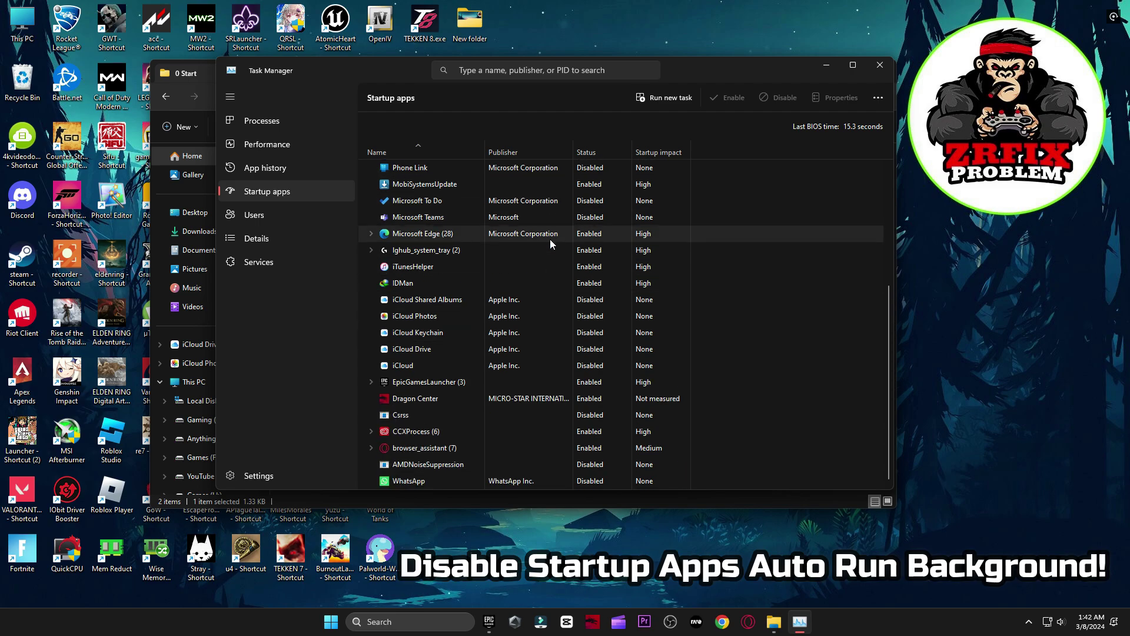
{"action": "scroll", "coordinate": [599, 334], "scroll_direction": "up", "scroll_amount": 4}
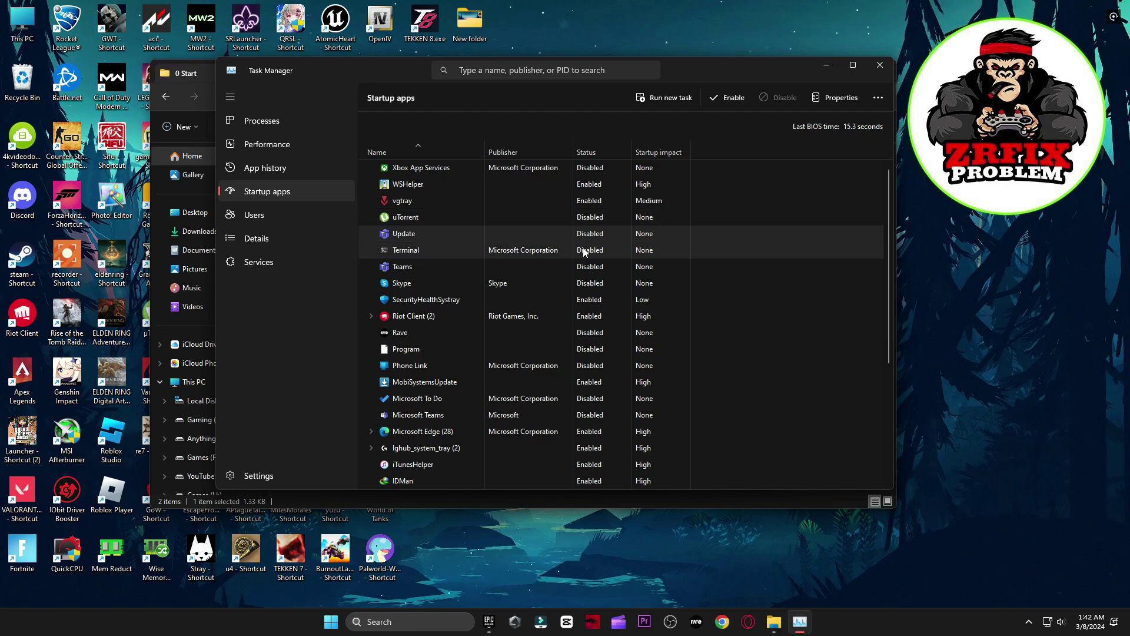
{"action": "left_click", "coordinate": [571, 284]}
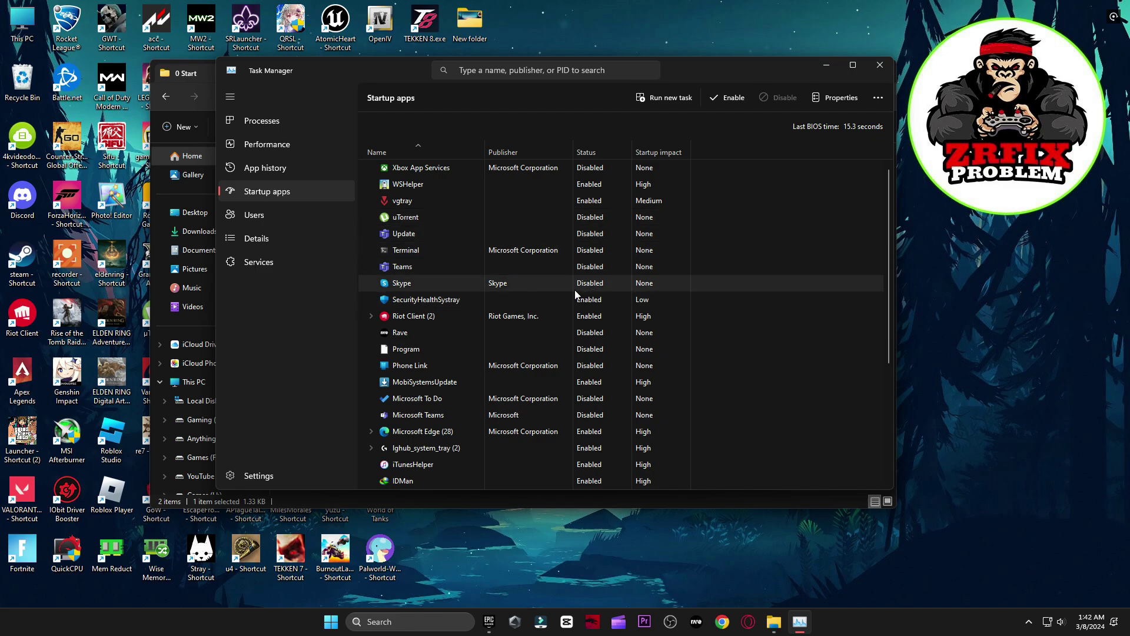
{"action": "left_click", "coordinate": [559, 334]}
{"action": "scroll", "coordinate": [591, 334], "scroll_direction": "down", "scroll_amount": 3}
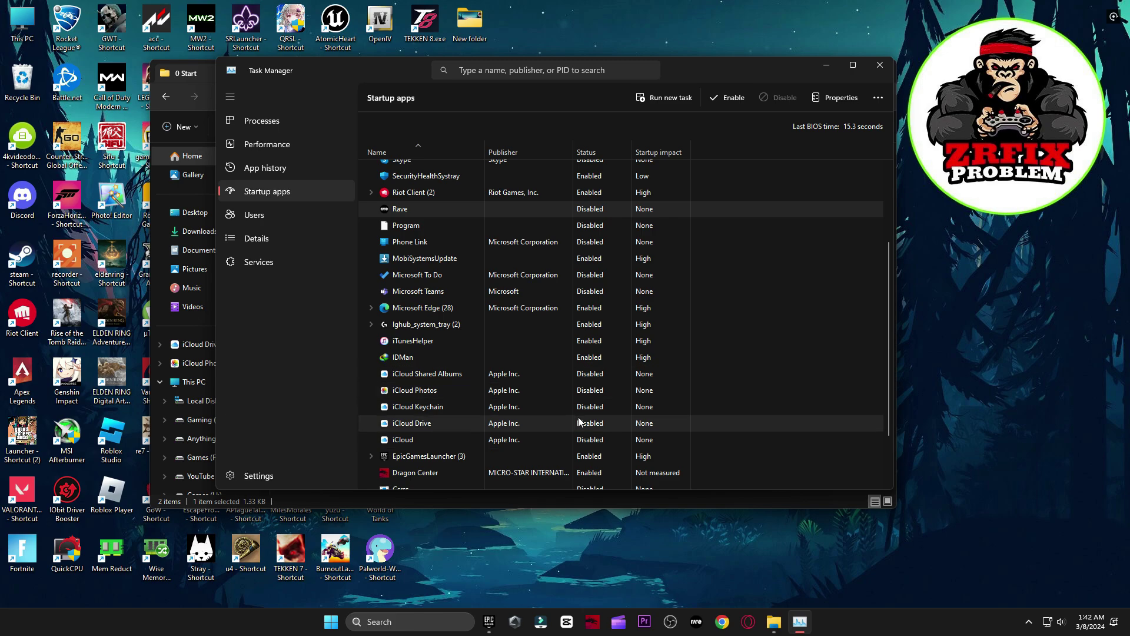
{"action": "scroll", "coordinate": [647, 388], "scroll_direction": "down", "scroll_amount": 2}
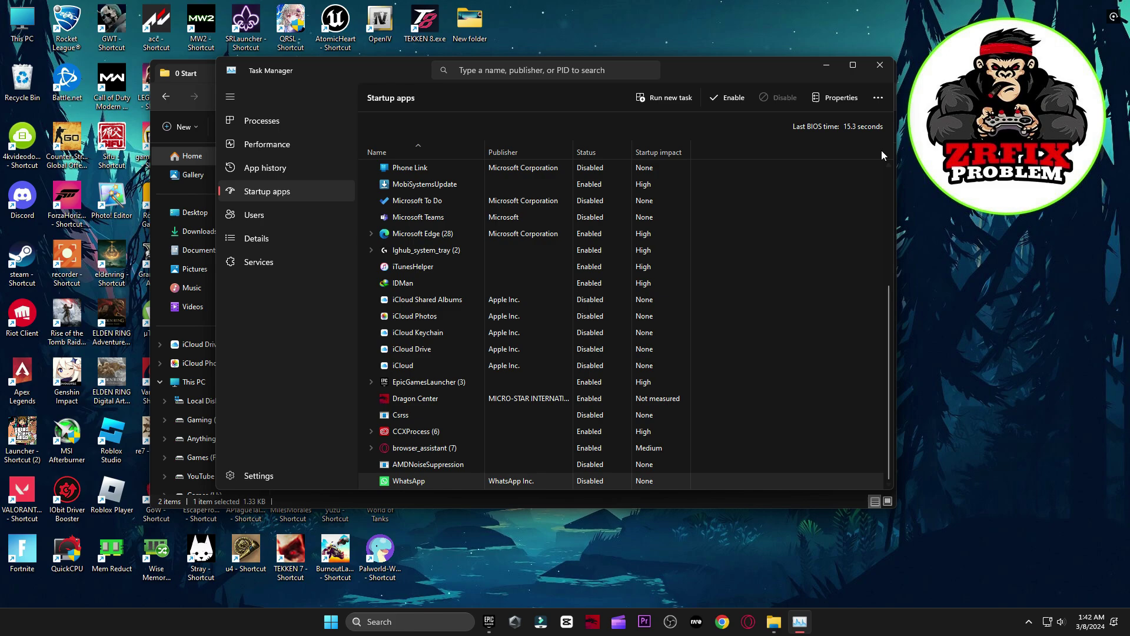
{"action": "left_click", "coordinate": [879, 64]}
Step: Go back to the pack folder and open its 1 Windows Settings (Registry) subfolder
{"action": "left_click", "coordinate": [168, 96]}
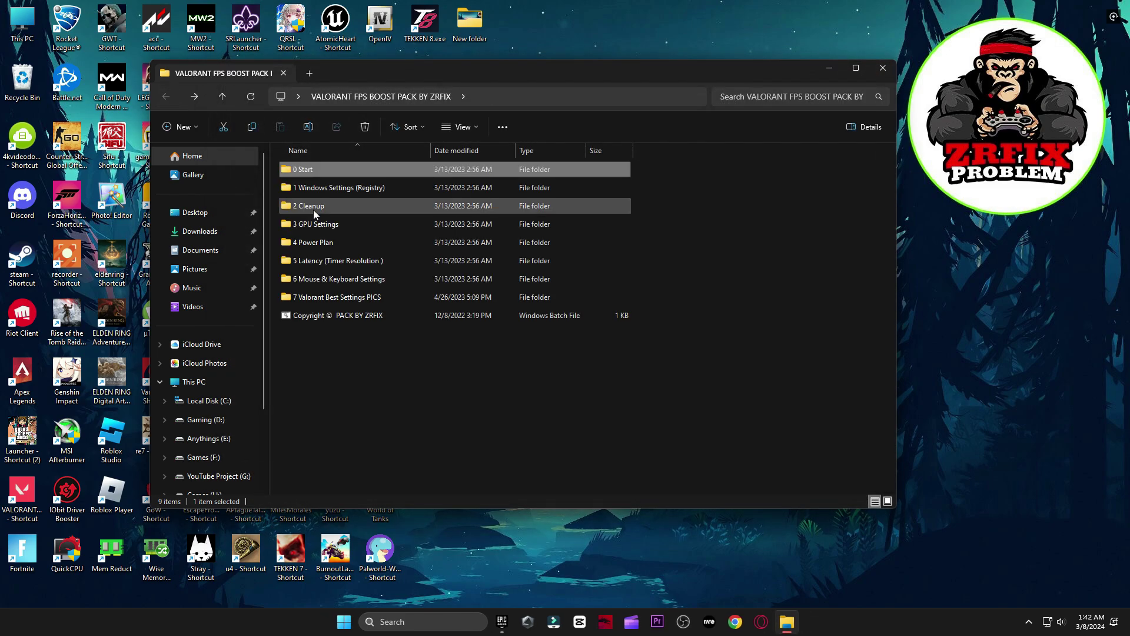
{"action": "double_click", "coordinate": [316, 193]}
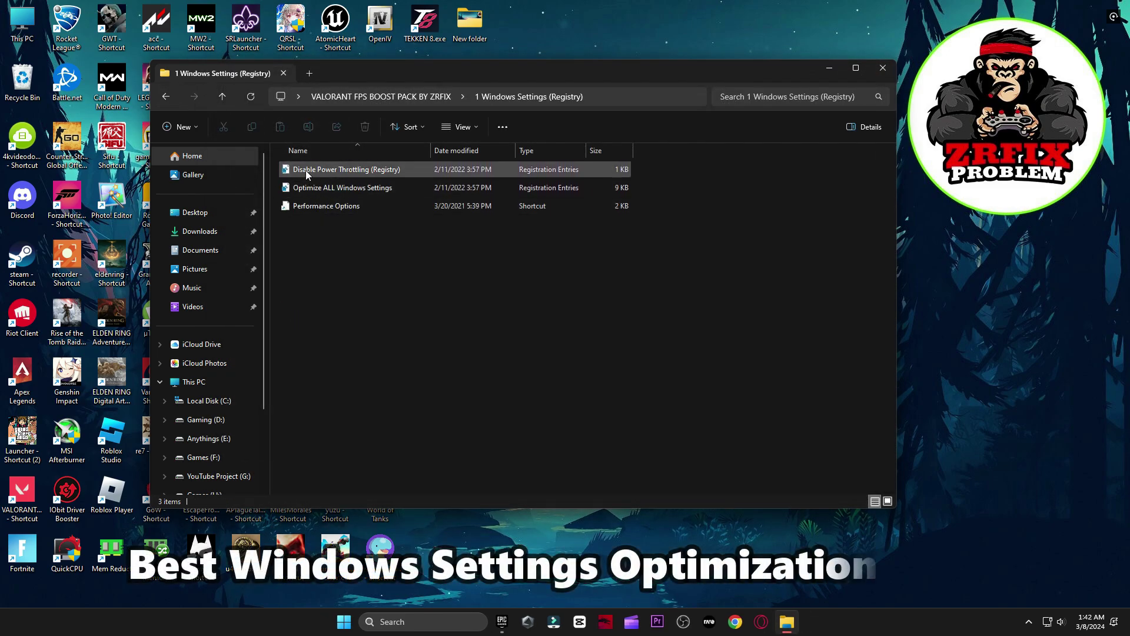
{"action": "left_click", "coordinate": [344, 621]}
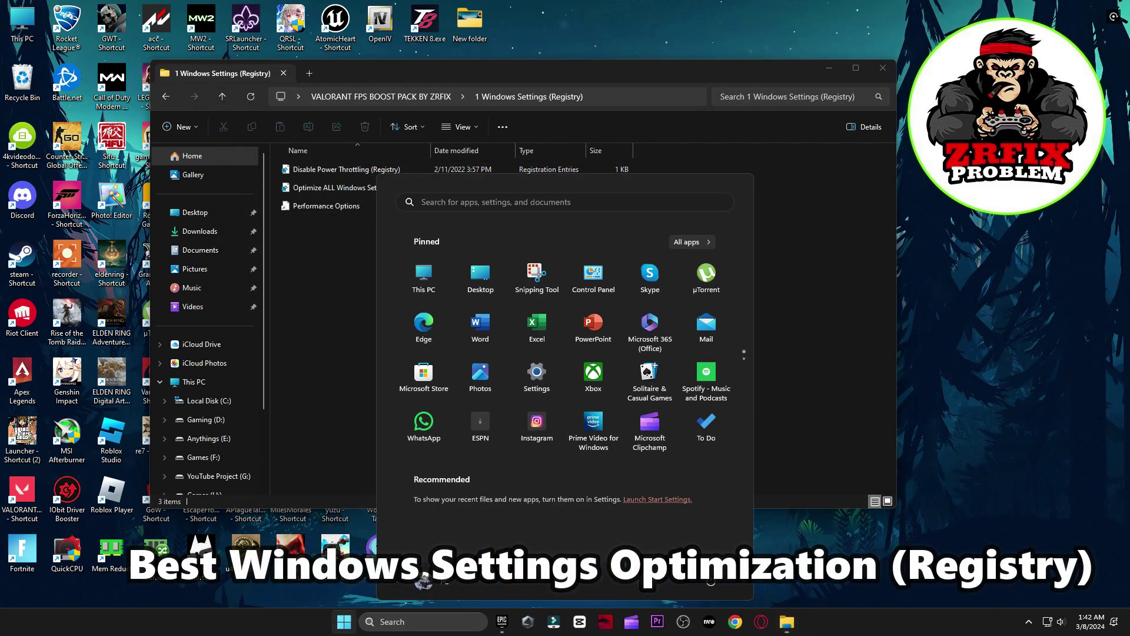
{"action": "left_click", "coordinate": [534, 377]}
{"action": "left_click", "coordinate": [49, 150]}
{"action": "scroll", "coordinate": [777, 186], "scroll_direction": "down", "scroll_amount": 5}
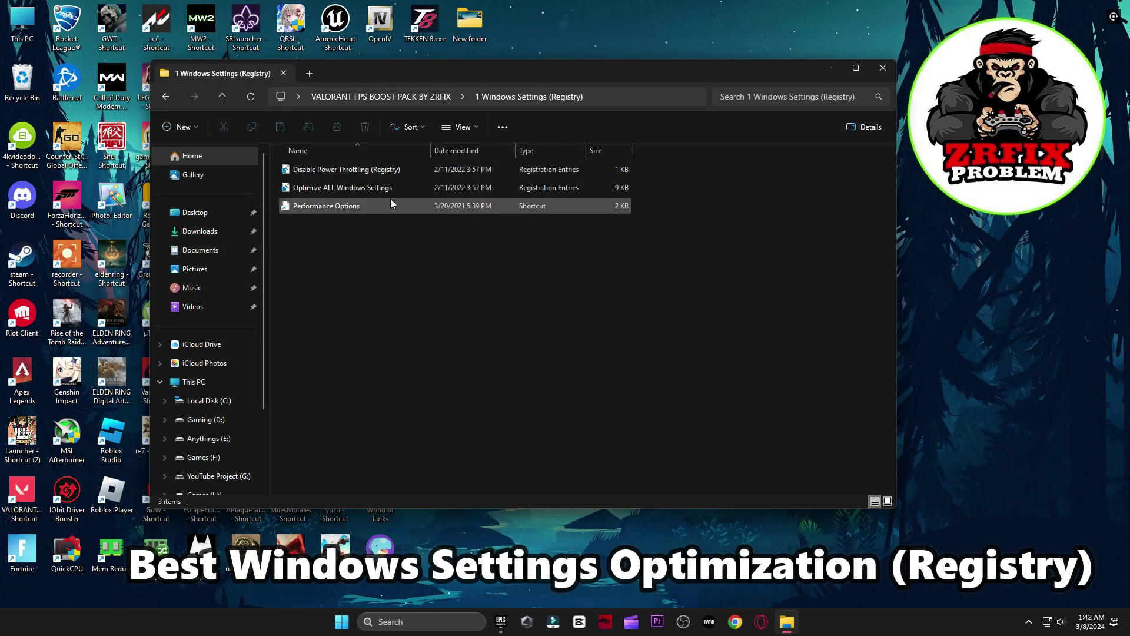
Step: Add the Optimize ALL Windows Settings and Disable Power Throttling (Registry) files to the Windows registry
{"action": "double_click", "coordinate": [391, 193]}
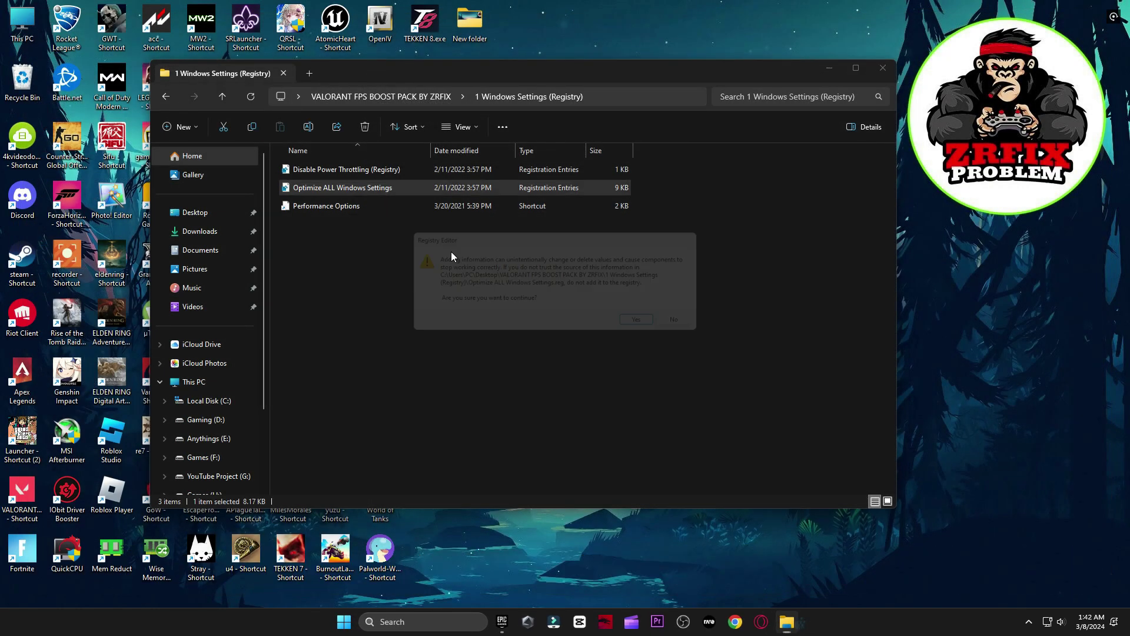
{"action": "left_click", "coordinate": [650, 330]}
{"action": "left_click", "coordinate": [693, 316]}
{"action": "double_click", "coordinate": [365, 169]}
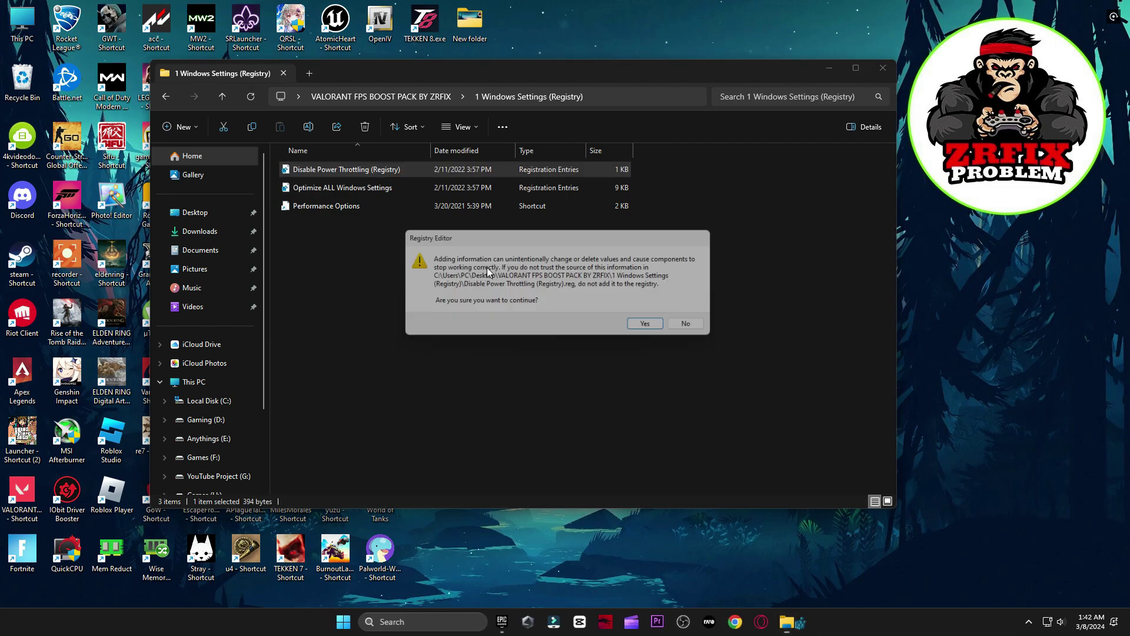
{"action": "left_click", "coordinate": [650, 329]}
{"action": "left_click", "coordinate": [695, 316]}
Step: Open the Performance Options shortcut and accept the visual effects with "Let Windows choose what's best for my computer" selected
{"action": "double_click", "coordinate": [339, 209]}
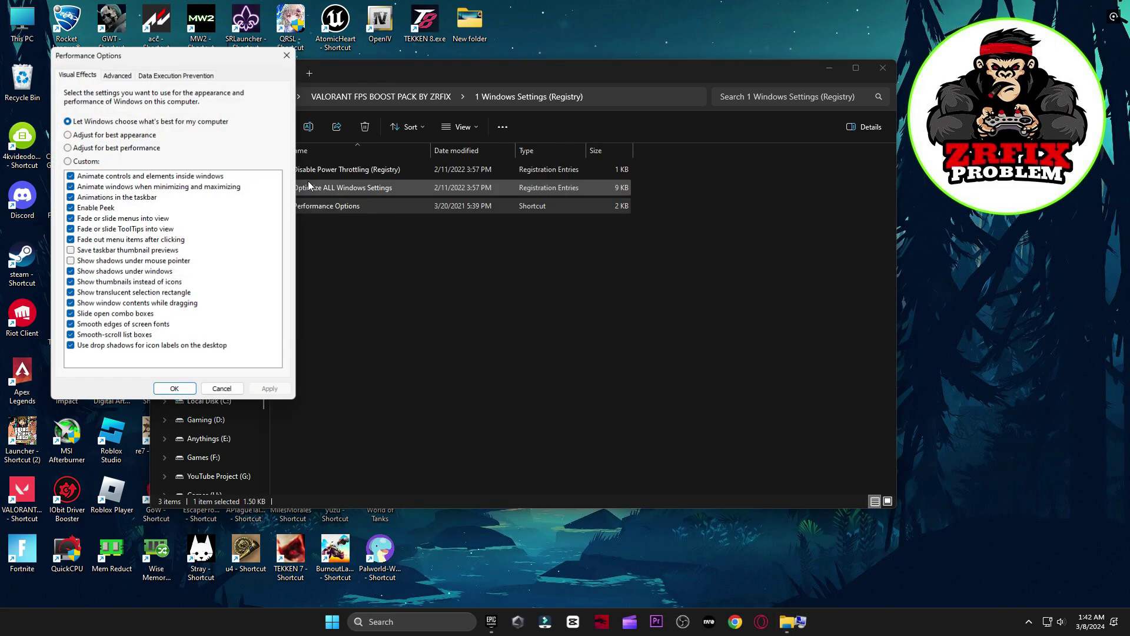
{"action": "left_click_drag", "start_coordinate": [194, 59], "coordinate": [413, 72]}
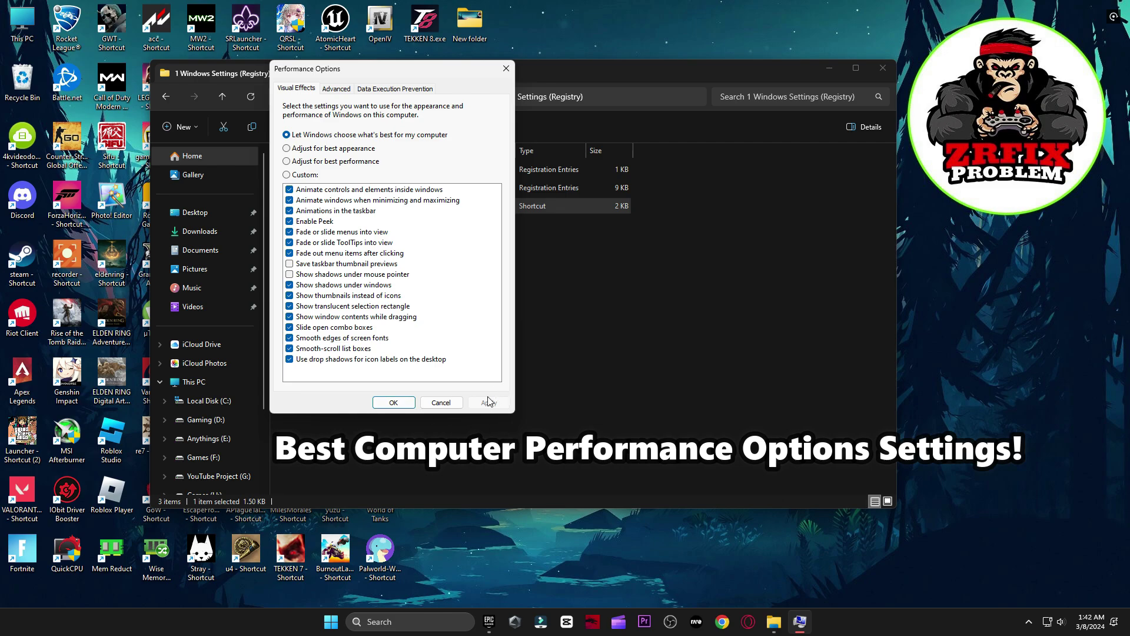
{"action": "left_click", "coordinate": [394, 402]}
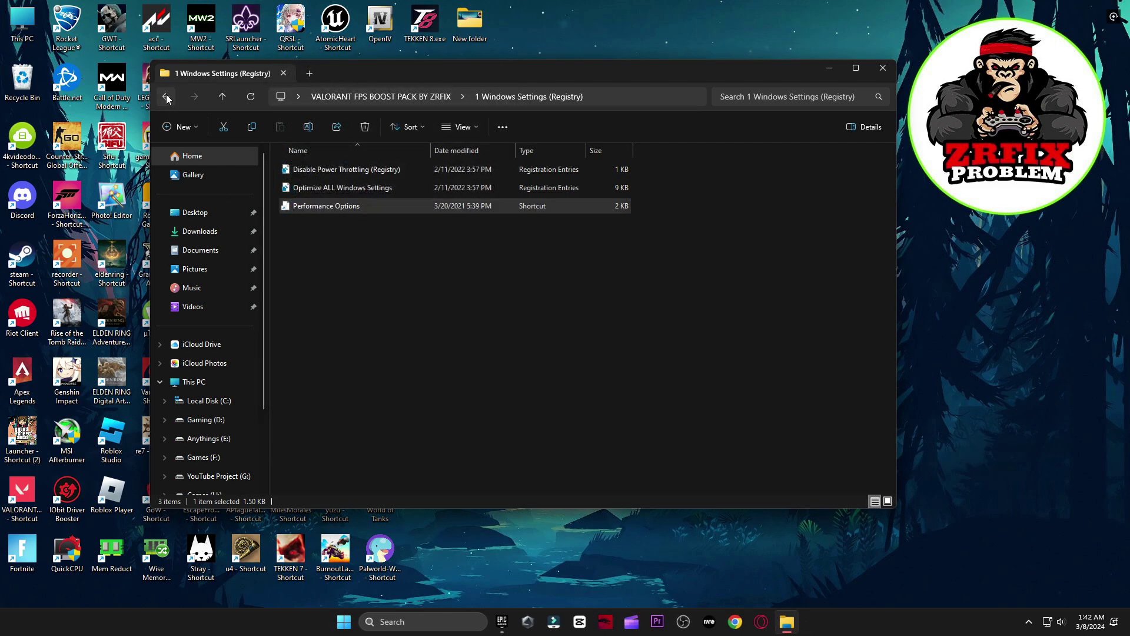
Step: Run the Delete Temporary Files and Delete Windows Update Cache scripts from the pack's 2 Cleanup folder
{"action": "left_click", "coordinate": [167, 98]}
{"action": "double_click", "coordinate": [313, 204]}
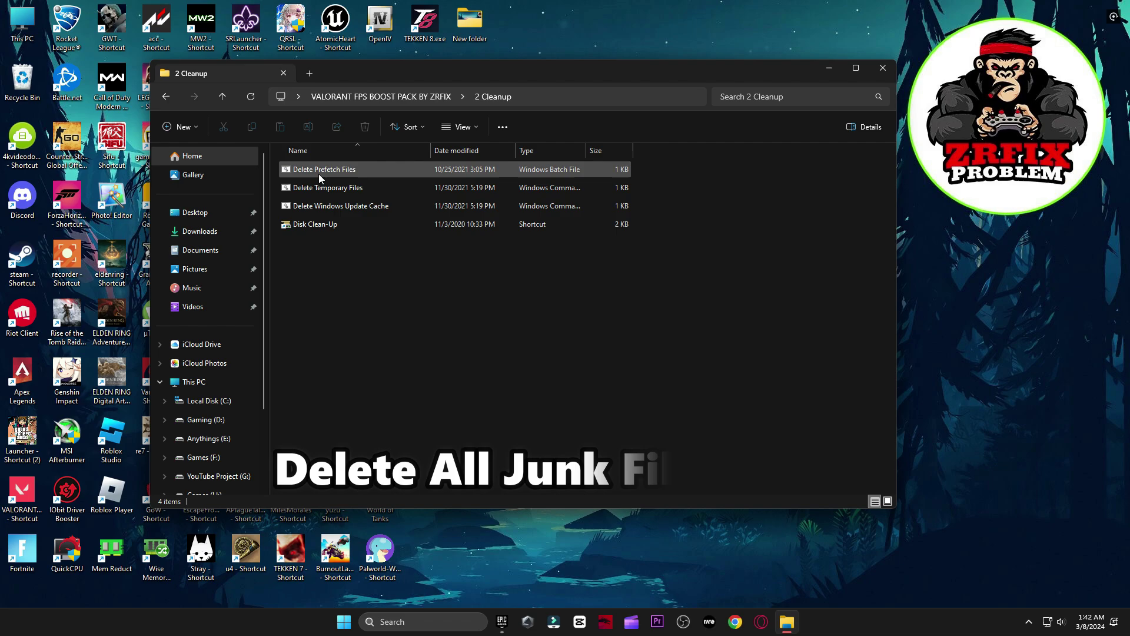
{"action": "double_click", "coordinate": [323, 185]}
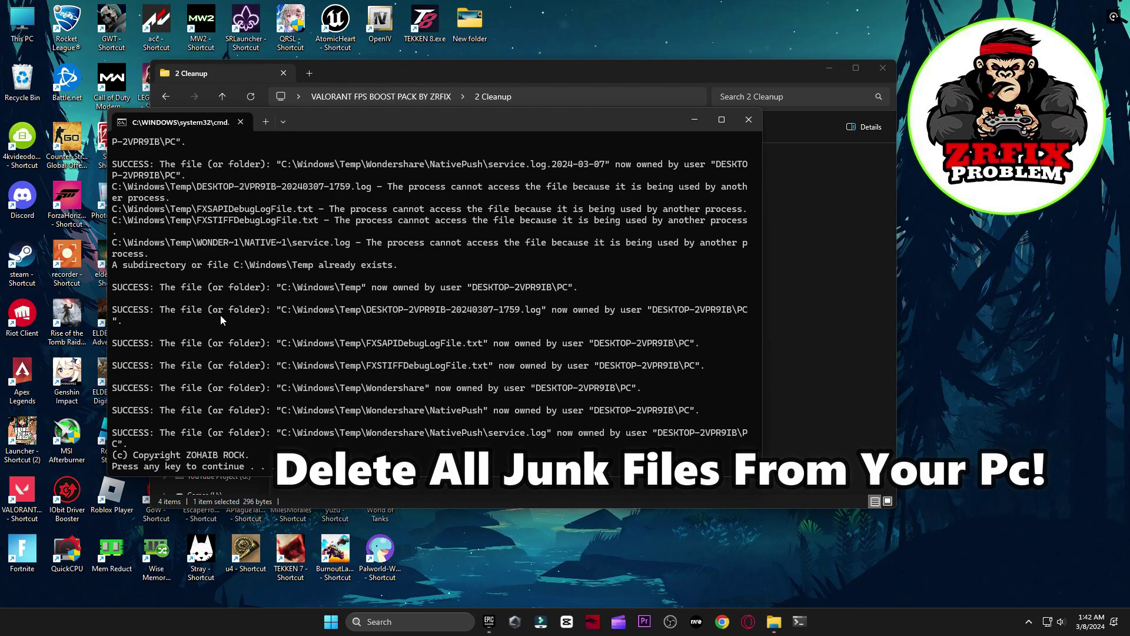
{"action": "key", "text": "Return"}
{"action": "double_click", "coordinate": [318, 208]}
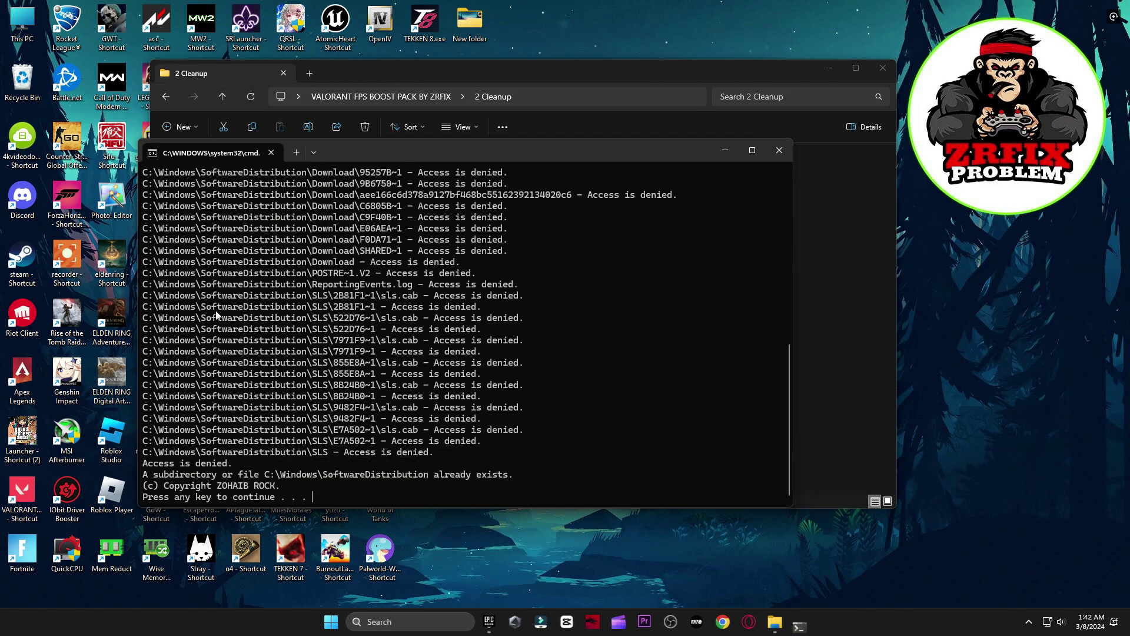
{"action": "key", "text": "Return"}
Step: Run Disk Cleanup on drive C: with DirectX Shader Cache, Delivery Optimization Files and Thumbnails among the selected files, and confirm the deletion
{"action": "left_click", "coordinate": [321, 225]}
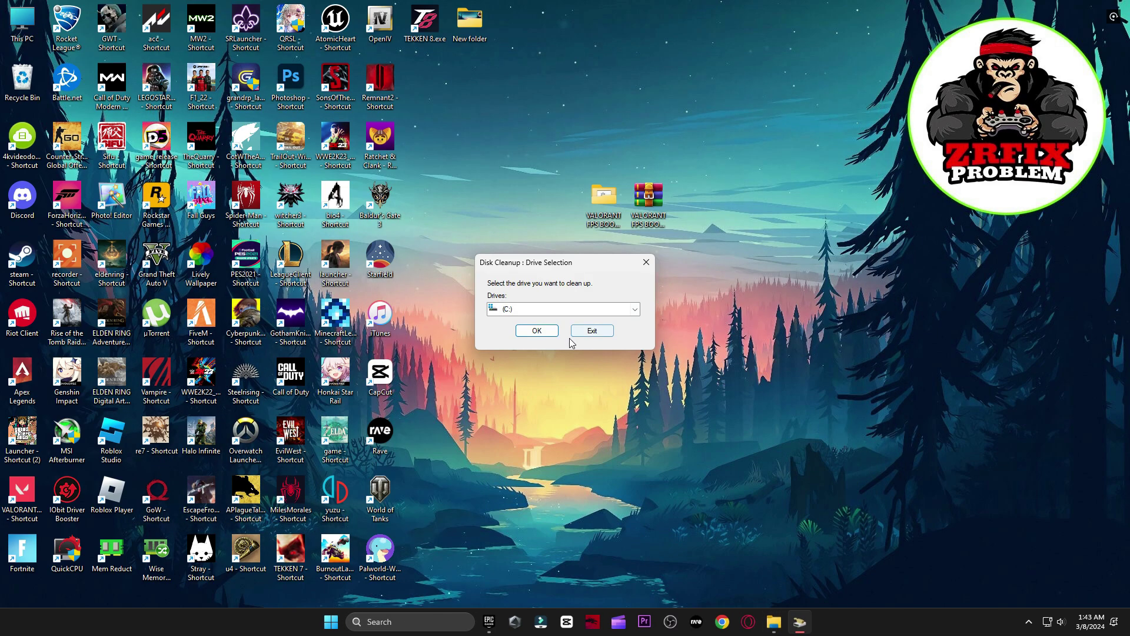
{"action": "left_click", "coordinate": [549, 333]}
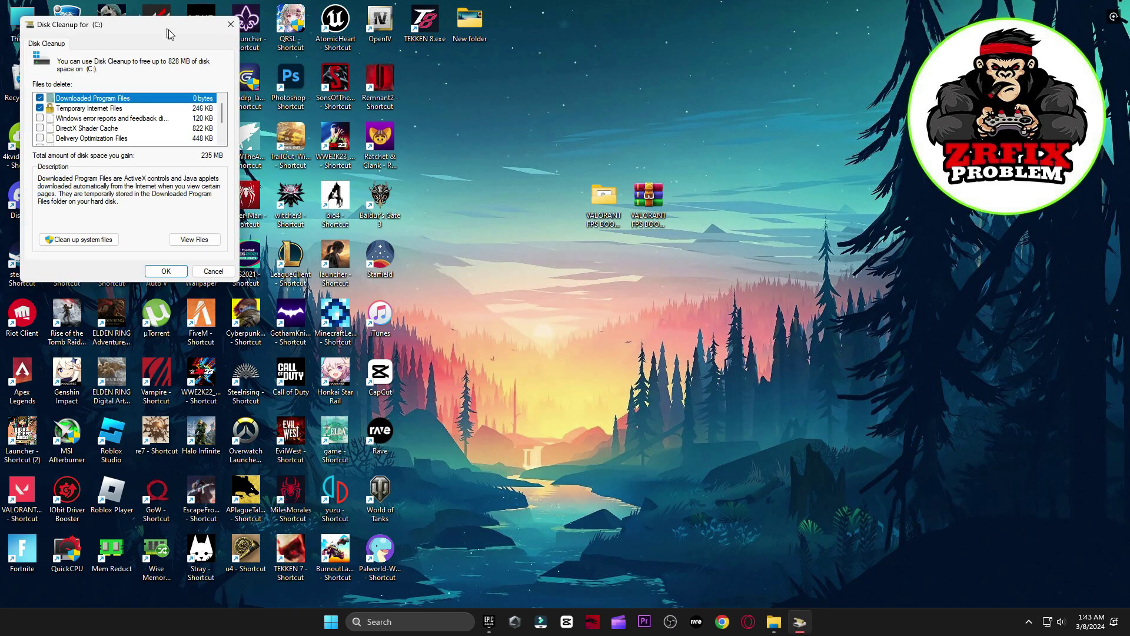
{"action": "left_click_drag", "start_coordinate": [167, 31], "coordinate": [667, 119]}
{"action": "scroll", "coordinate": [558, 211], "scroll_direction": "down", "scroll_amount": 1}
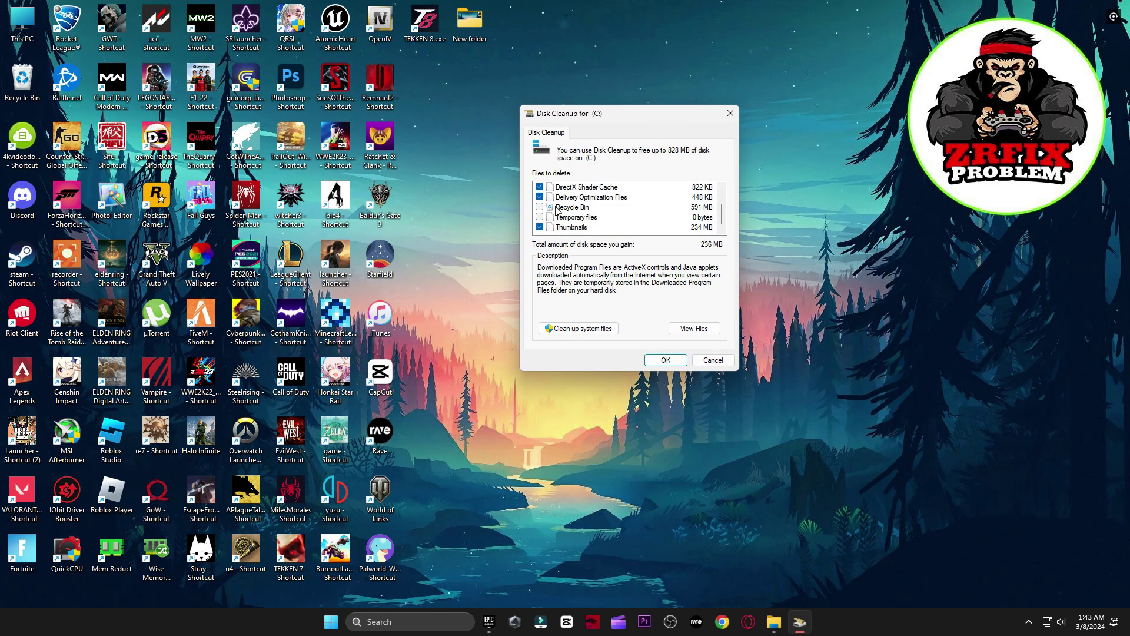
{"action": "left_click", "coordinate": [665, 360]}
{"action": "left_click", "coordinate": [585, 316]}
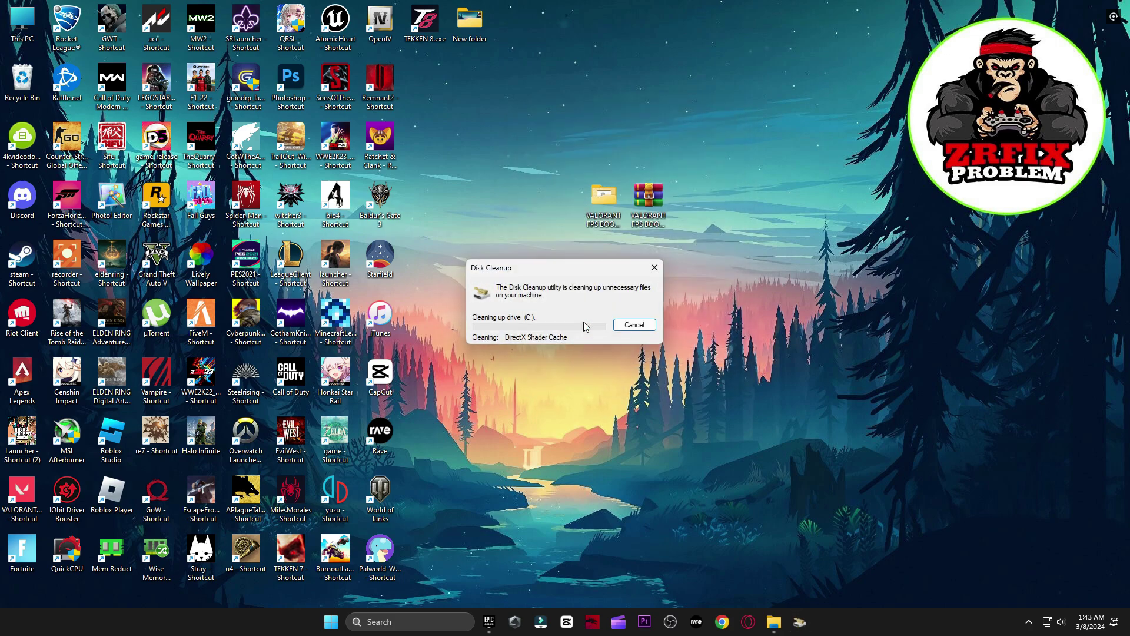
Step: Look through the AMD recommended settings images in the pack's 3 GPU Settings folder
{"action": "left_click_drag", "start_coordinate": [546, 260], "coordinate": [620, 184]}
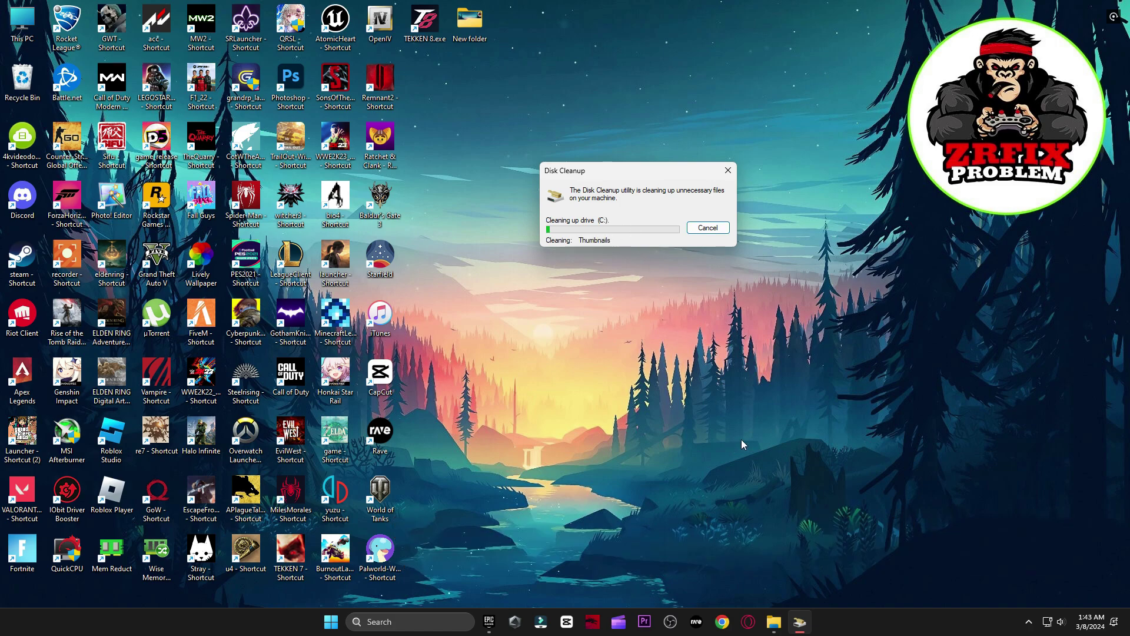
{"action": "left_click", "coordinate": [775, 623]}
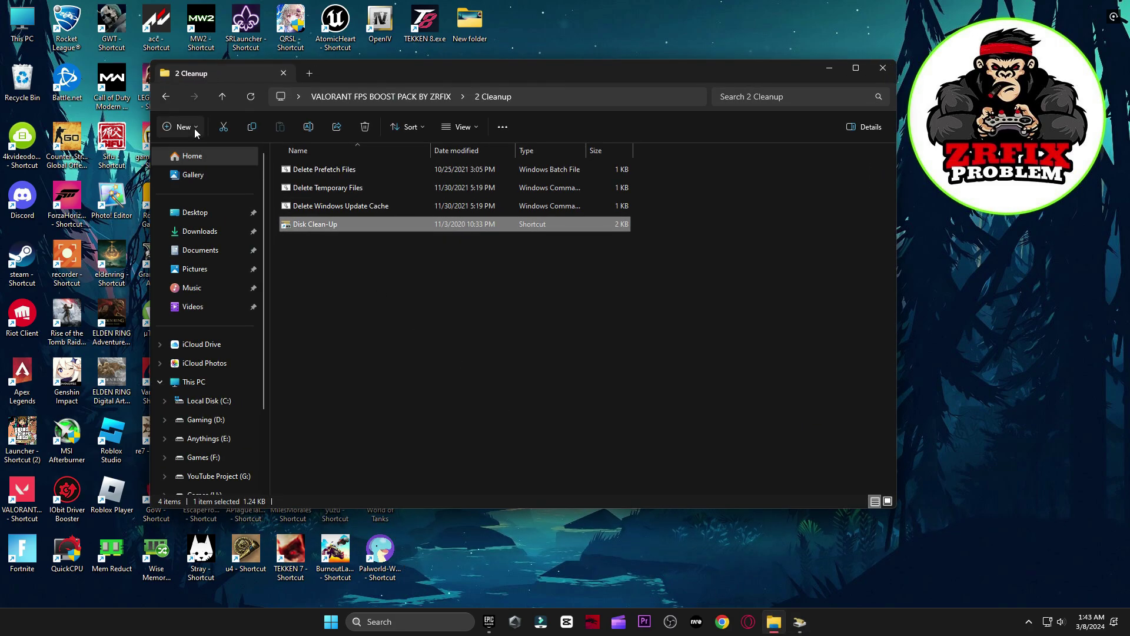
{"action": "left_click", "coordinate": [166, 96]}
{"action": "double_click", "coordinate": [324, 227]}
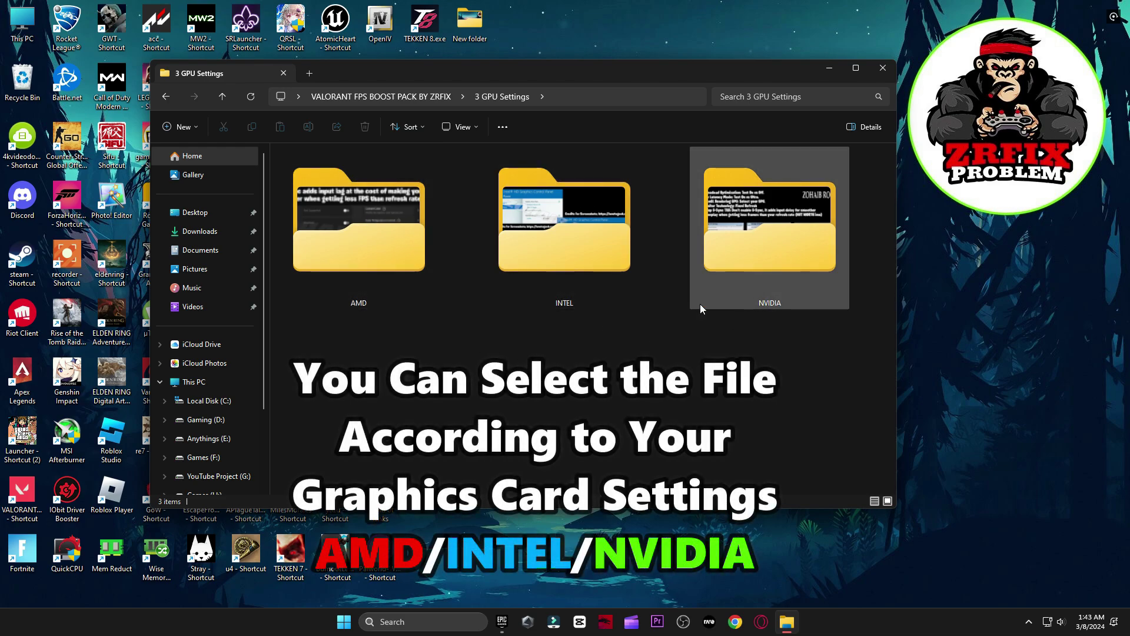
{"action": "double_click", "coordinate": [366, 234]}
{"action": "double_click", "coordinate": [309, 187]}
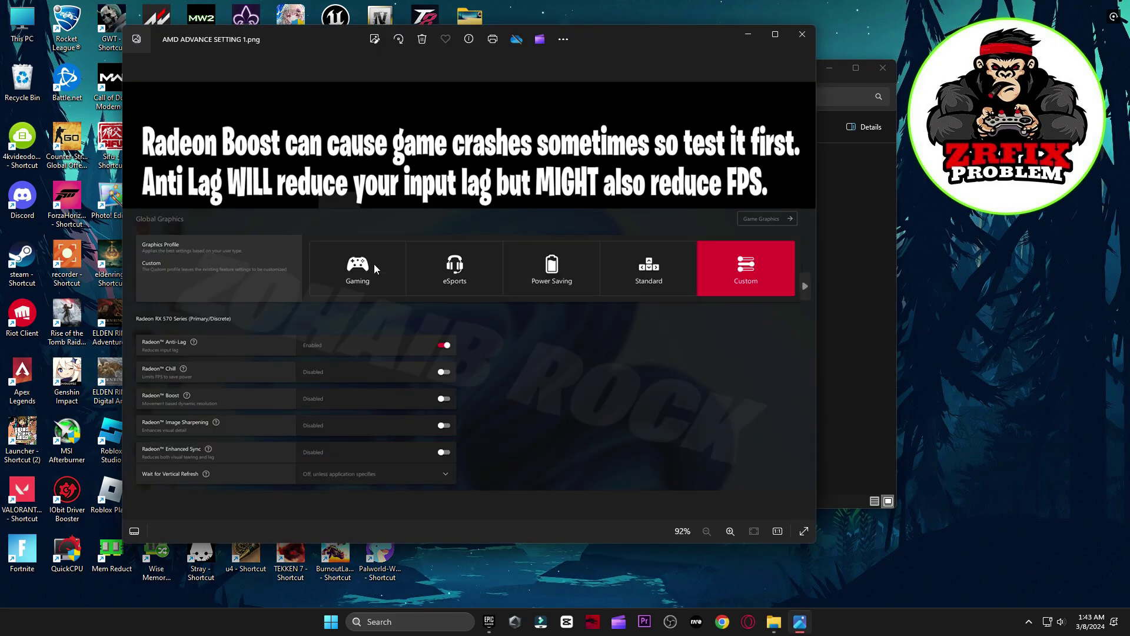
{"action": "key", "text": "Right"}
{"action": "key", "text": "Right"}
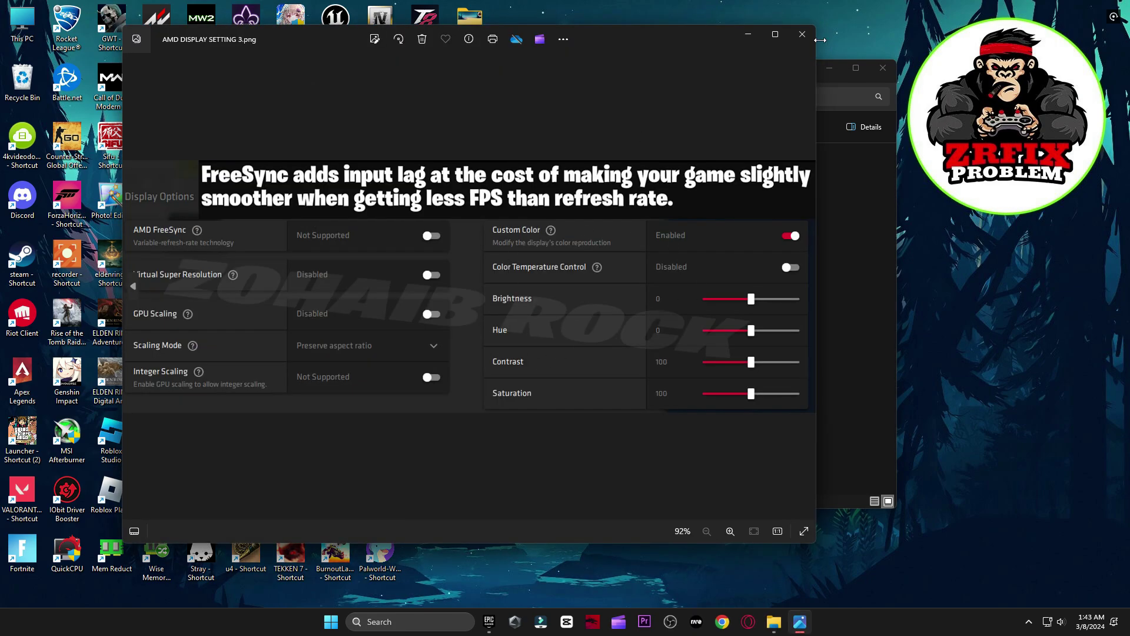
{"action": "left_click", "coordinate": [802, 34]}
Step: View the Intel Graphics Command Center and Intel HD Graphics Control Panel images in the INTEL folder
{"action": "key", "text": "alt+Left"}
{"action": "double_click", "coordinate": [583, 235]}
{"action": "double_click", "coordinate": [325, 185]}
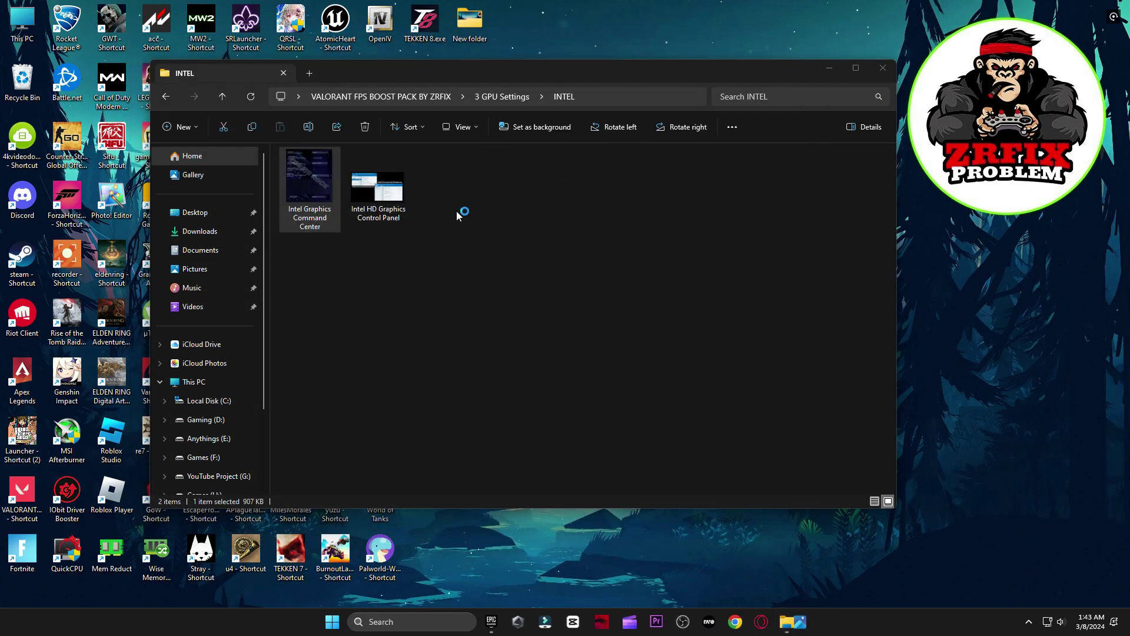
{"action": "key", "text": "Right"}
{"action": "left_click", "coordinate": [801, 34]}
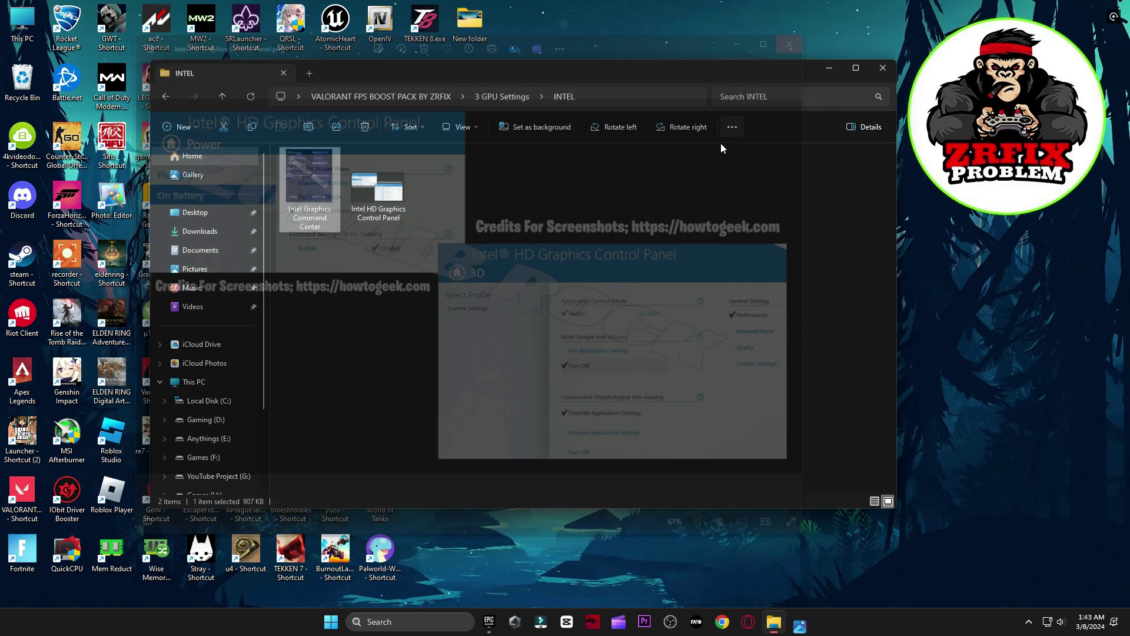
Step: Open the NVIDIA Settings (Manage 3D Settings) image from the NVIDIA folder to read the recommended values
{"action": "key", "text": "alt+Left"}
{"action": "double_click", "coordinate": [726, 232]}
{"action": "left_click", "coordinate": [340, 204]}
{"action": "double_click", "coordinate": [341, 203]}
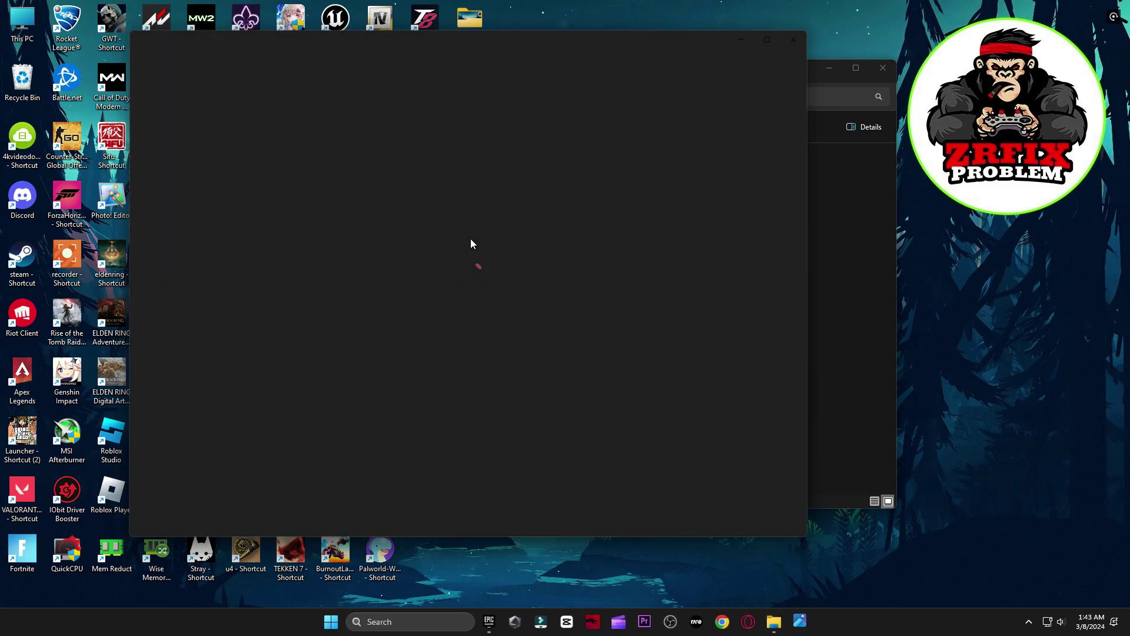
Step: Open NVIDIA Control Panel from the desktop and review the full list of global Manage 3D Settings against the recommended values
{"action": "right_click", "coordinate": [943, 254]}
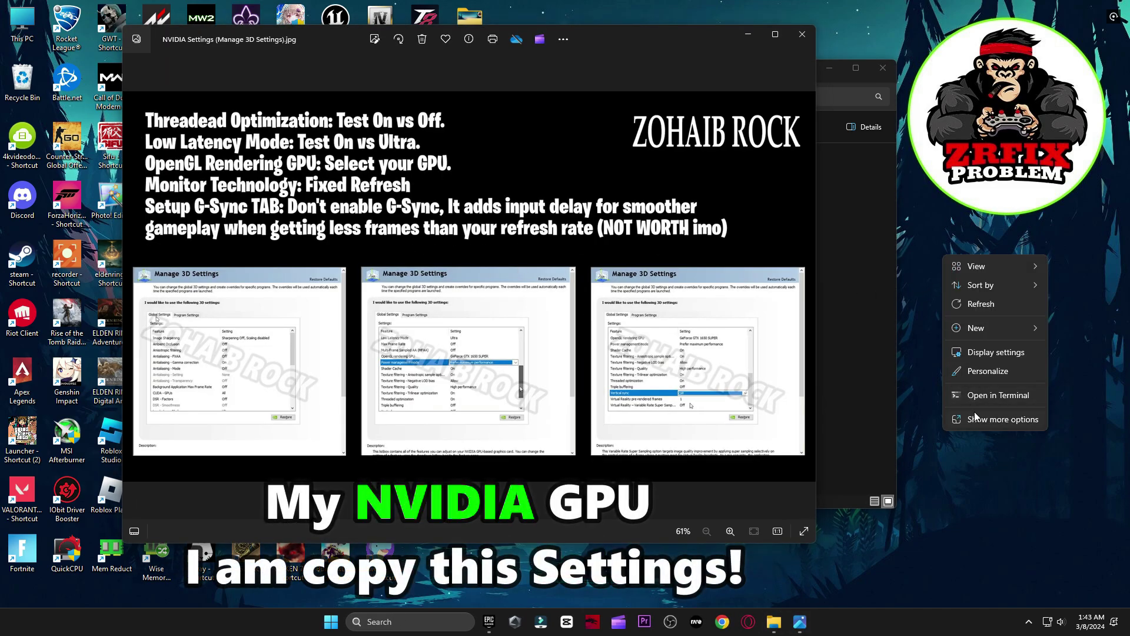
{"action": "left_click", "coordinate": [973, 415]}
{"action": "left_click", "coordinate": [987, 335]}
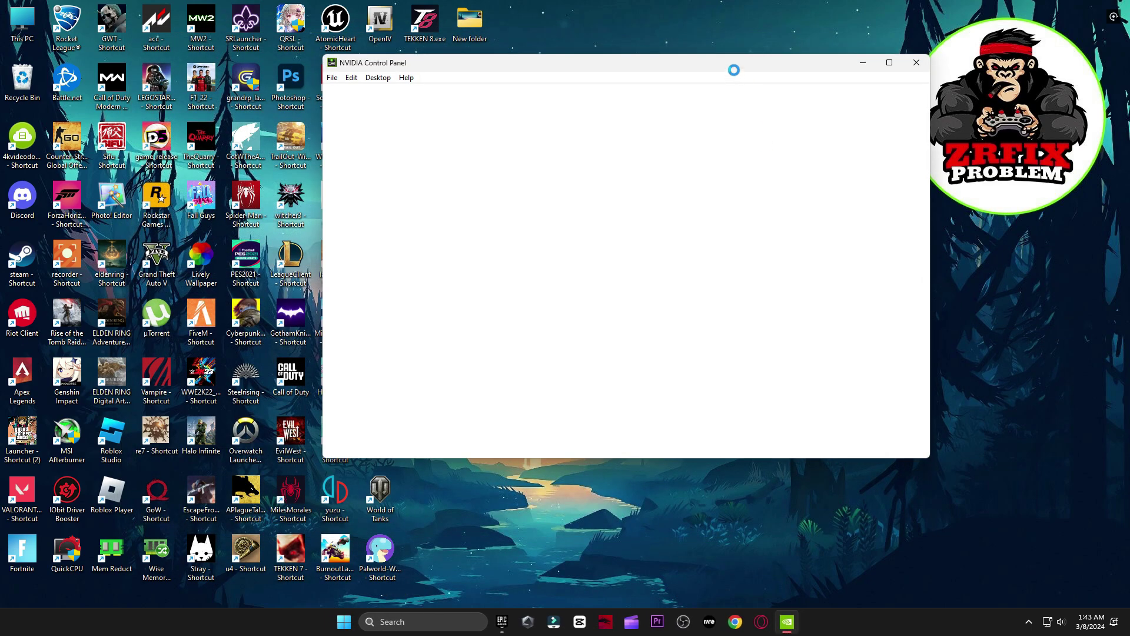
{"action": "left_click_drag", "start_coordinate": [734, 70], "coordinate": [699, 71]}
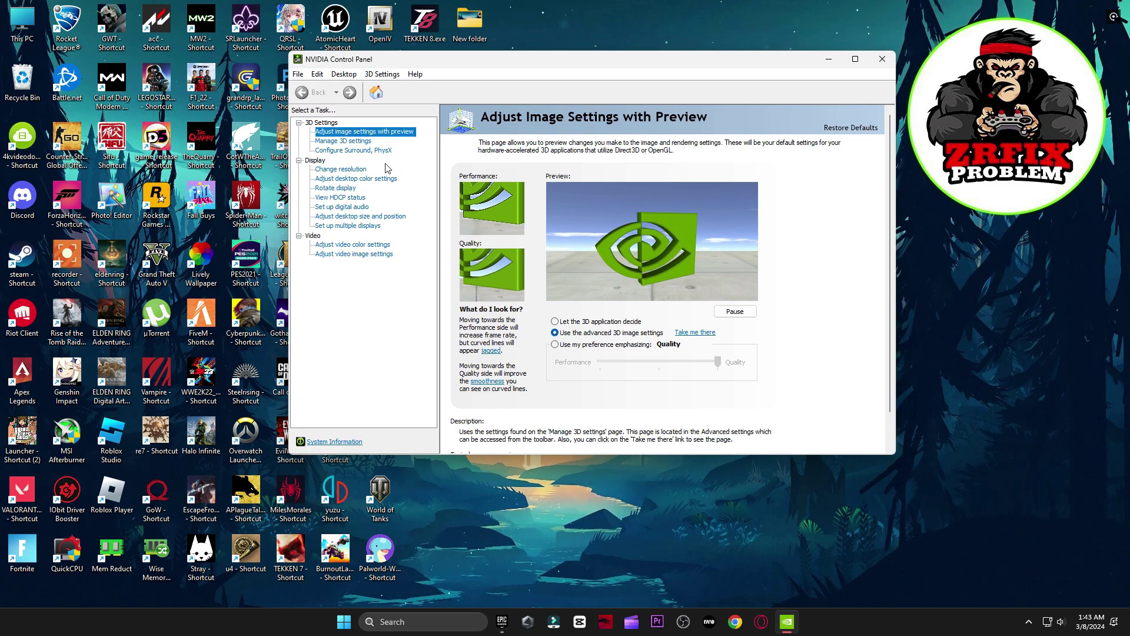
{"action": "left_click", "coordinate": [362, 142]}
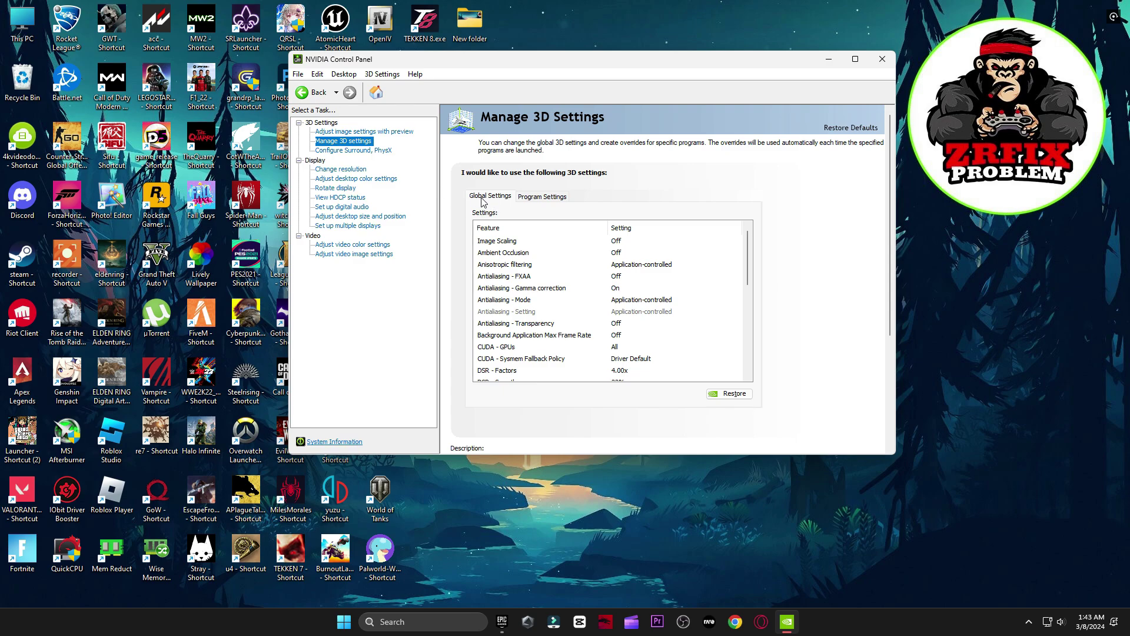
{"action": "scroll", "coordinate": [648, 287], "scroll_direction": "down", "scroll_amount": 3}
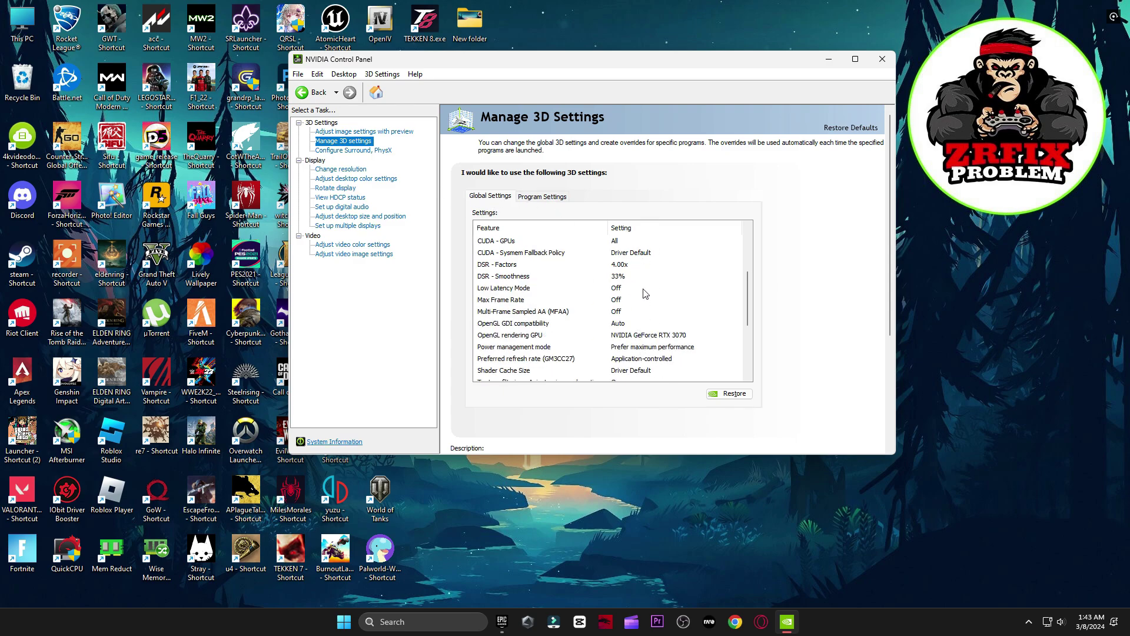
{"action": "scroll", "coordinate": [639, 329], "scroll_direction": "down", "scroll_amount": 3}
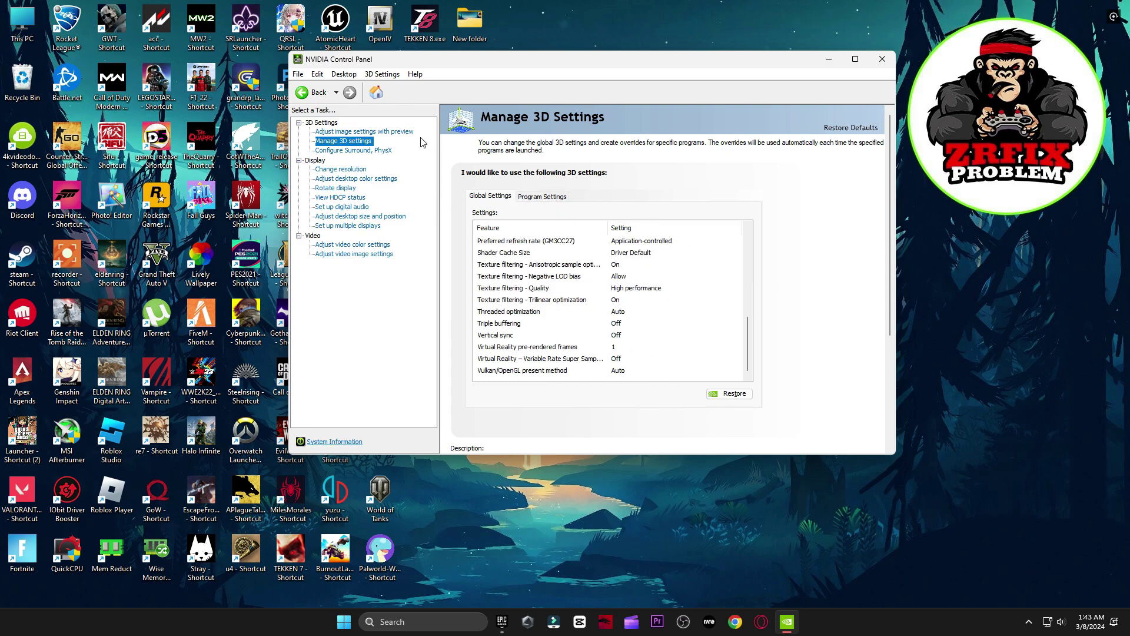
{"action": "left_click", "coordinate": [408, 132]}
{"action": "left_click", "coordinate": [882, 59]}
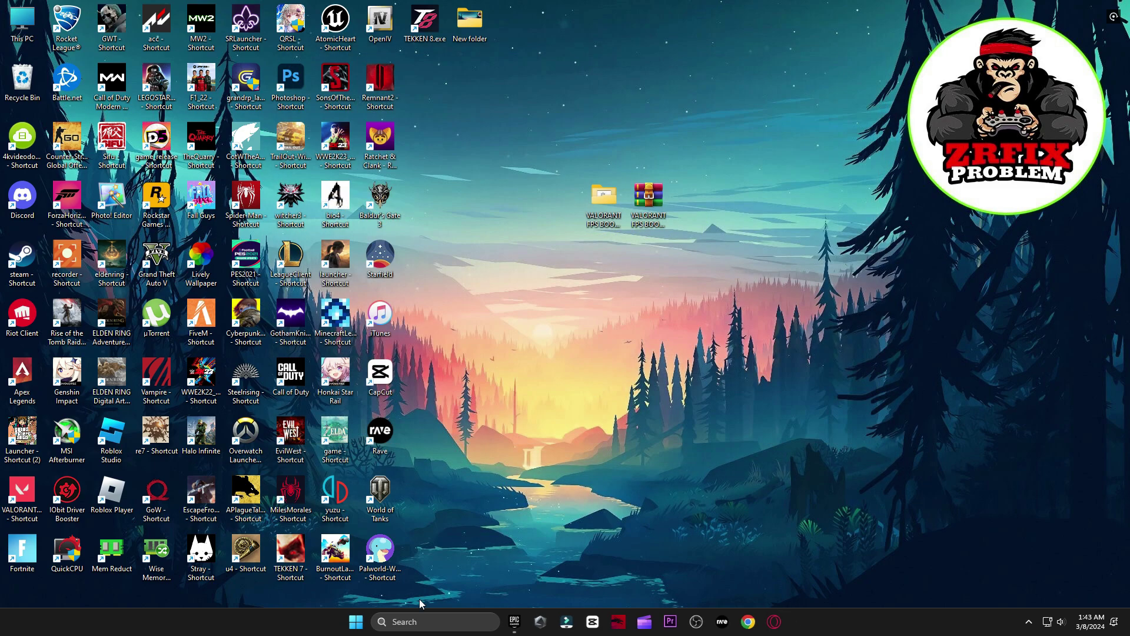
Step: Search Windows for "nvidia", open the NVIDIA app and check whether the graphics driver is up to date
{"action": "left_click", "coordinate": [425, 622]}
{"action": "type", "text": "nvidia"}
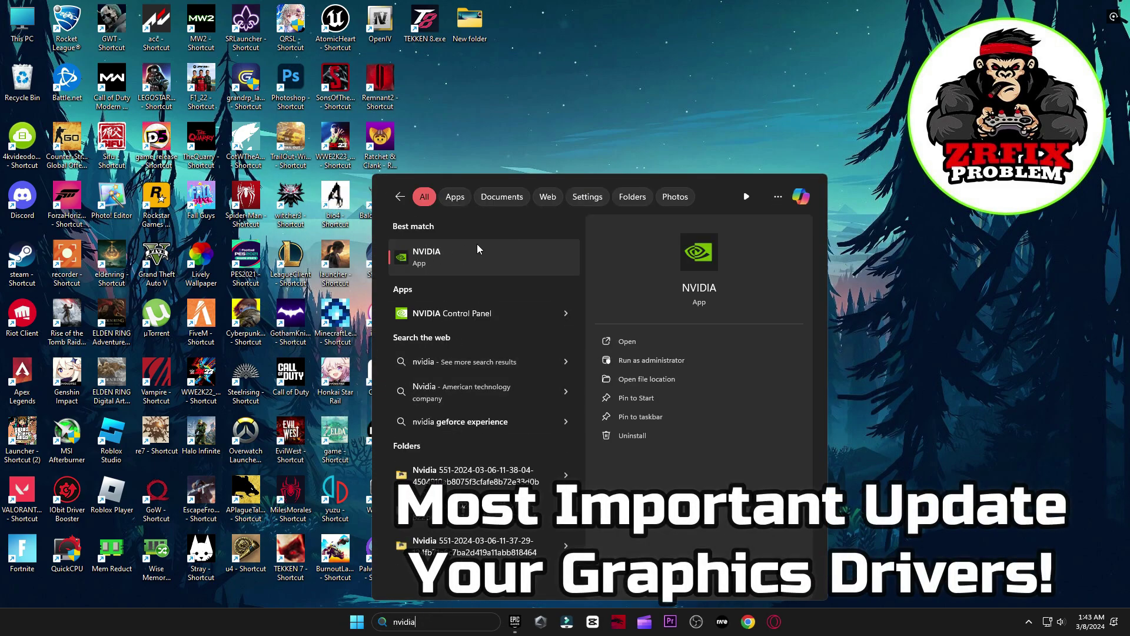
{"action": "left_click", "coordinate": [474, 247]}
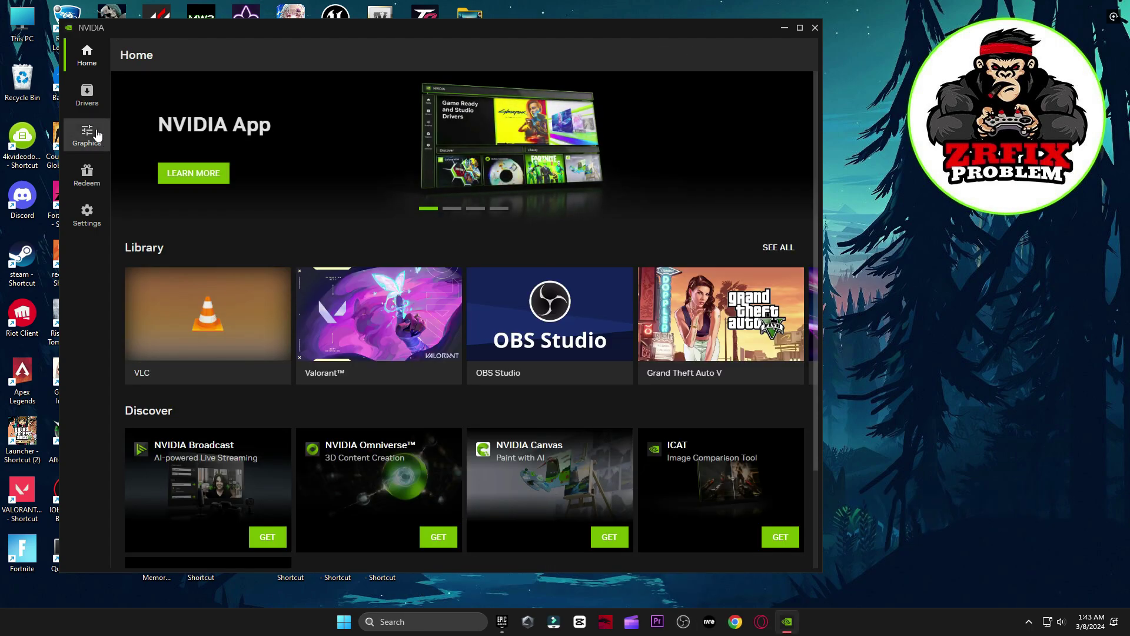
{"action": "left_click", "coordinate": [93, 100]}
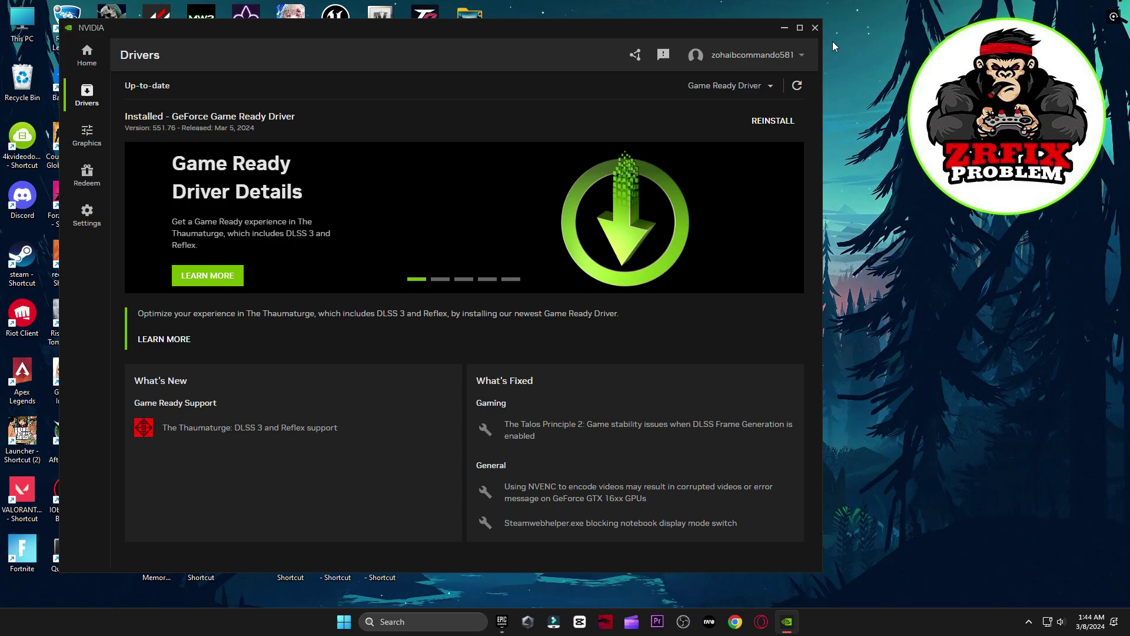
{"action": "left_click", "coordinate": [815, 28]}
Step: Locate the 64bit Quick-CPU installer in the pack's 4 Power Plan folder, launch the installed Quick CPU and dismiss its update notice
{"action": "double_click", "coordinate": [600, 199]}
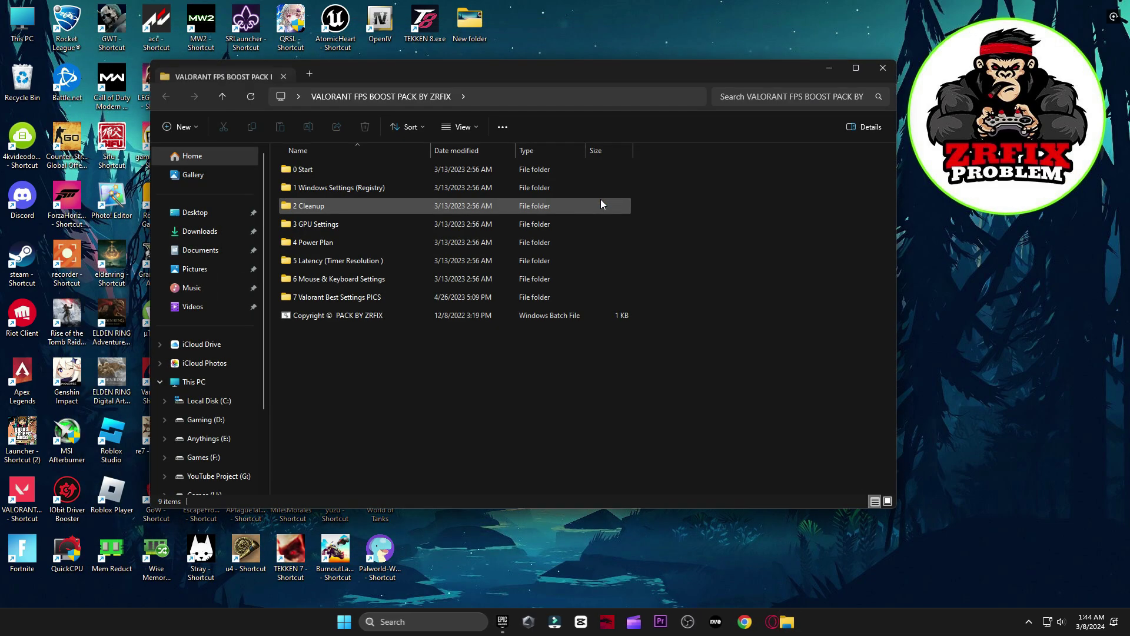
{"action": "double_click", "coordinate": [358, 244]}
{"action": "double_click", "coordinate": [312, 174]}
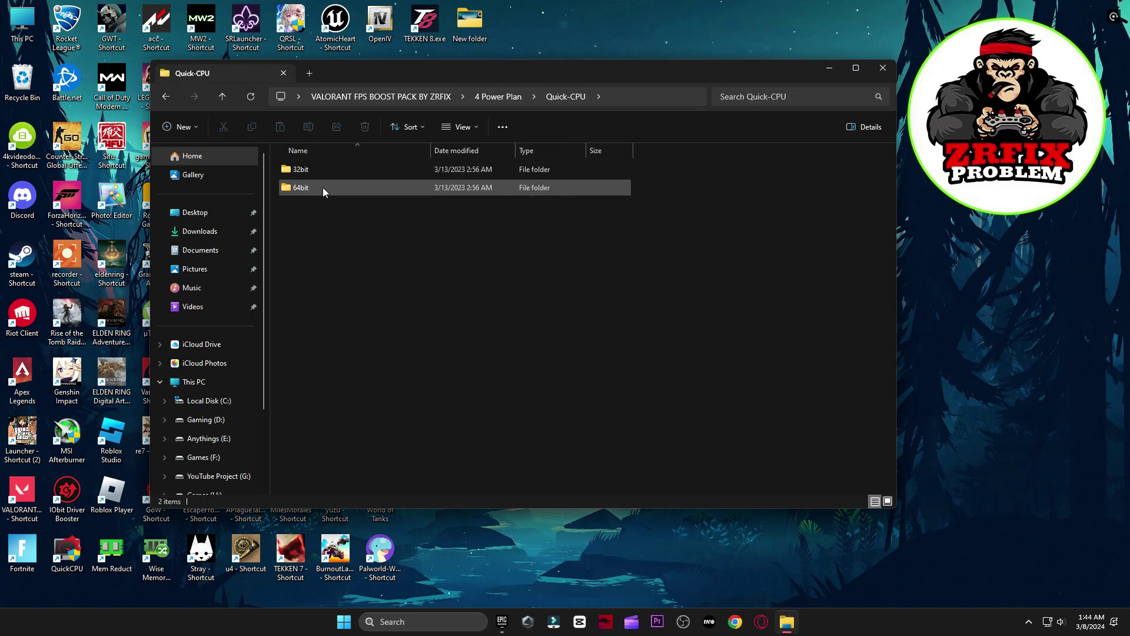
{"action": "double_click", "coordinate": [322, 187]}
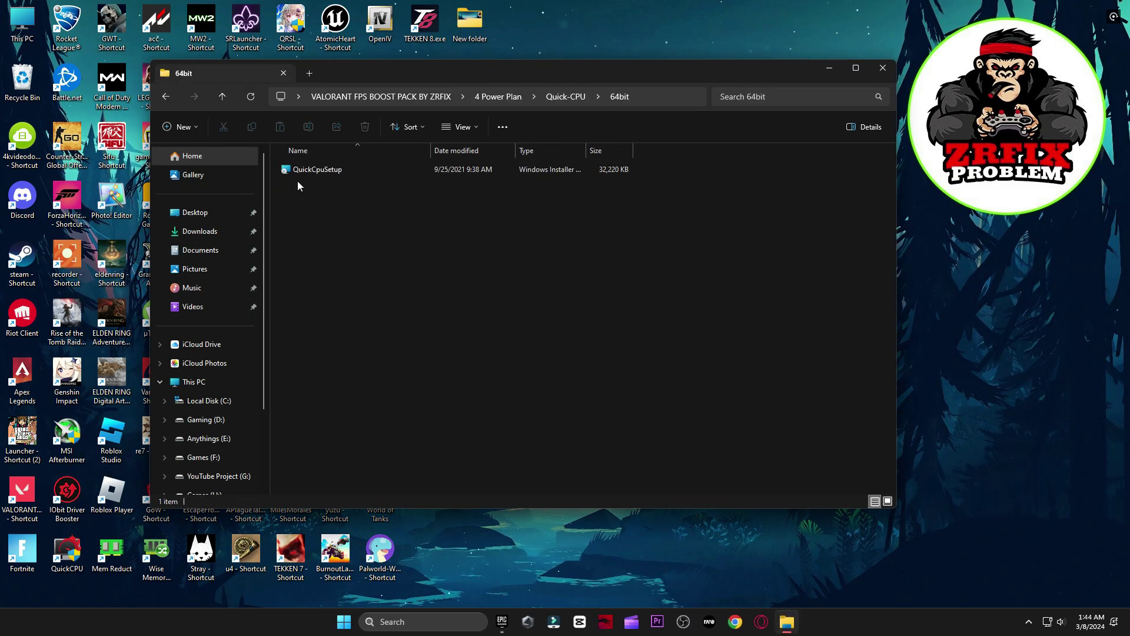
{"action": "left_click", "coordinate": [67, 553]}
{"action": "left_click", "coordinate": [883, 71]}
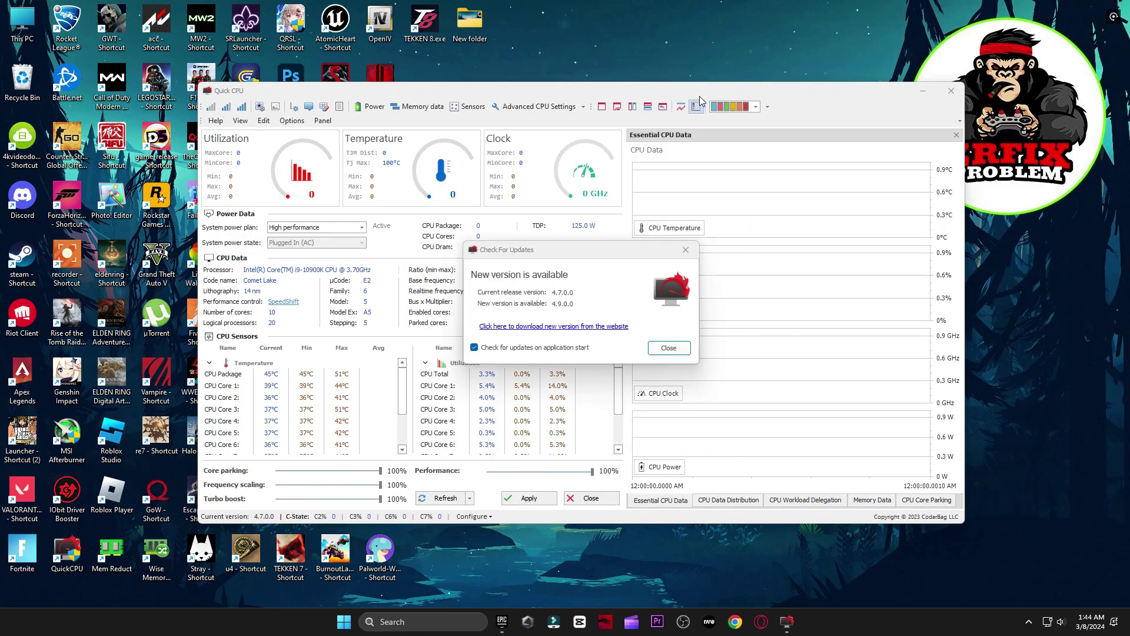
{"action": "left_click", "coordinate": [668, 348]}
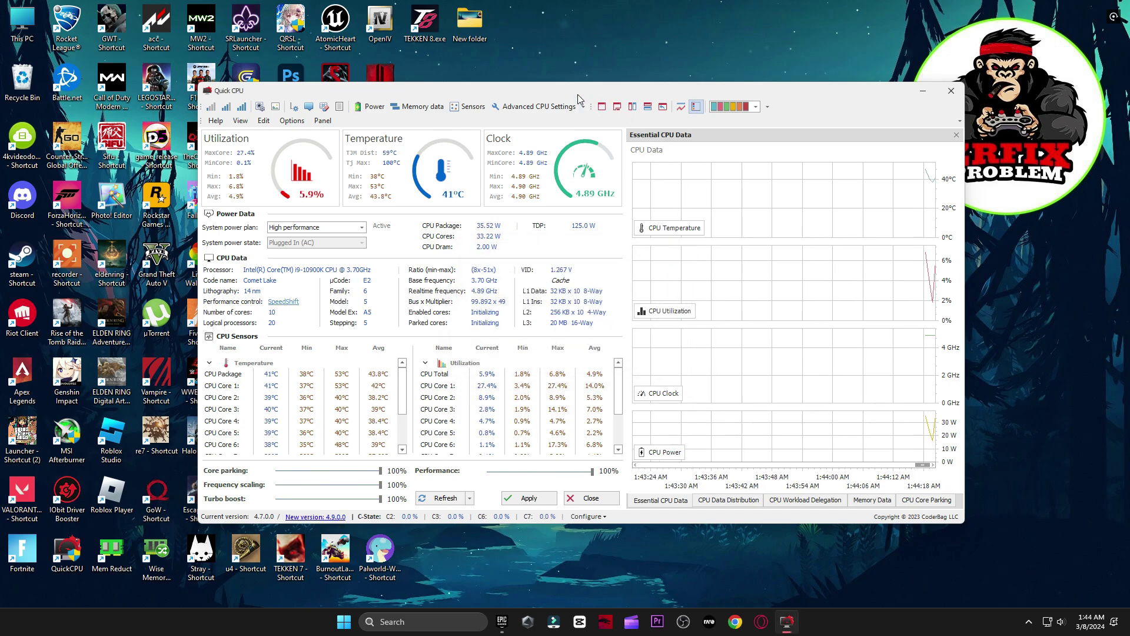
Step: Set the system power plan to High performance in Quick CPU
{"action": "left_click_drag", "start_coordinate": [578, 94], "coordinate": [482, 84]}
{"action": "left_click", "coordinate": [262, 217]}
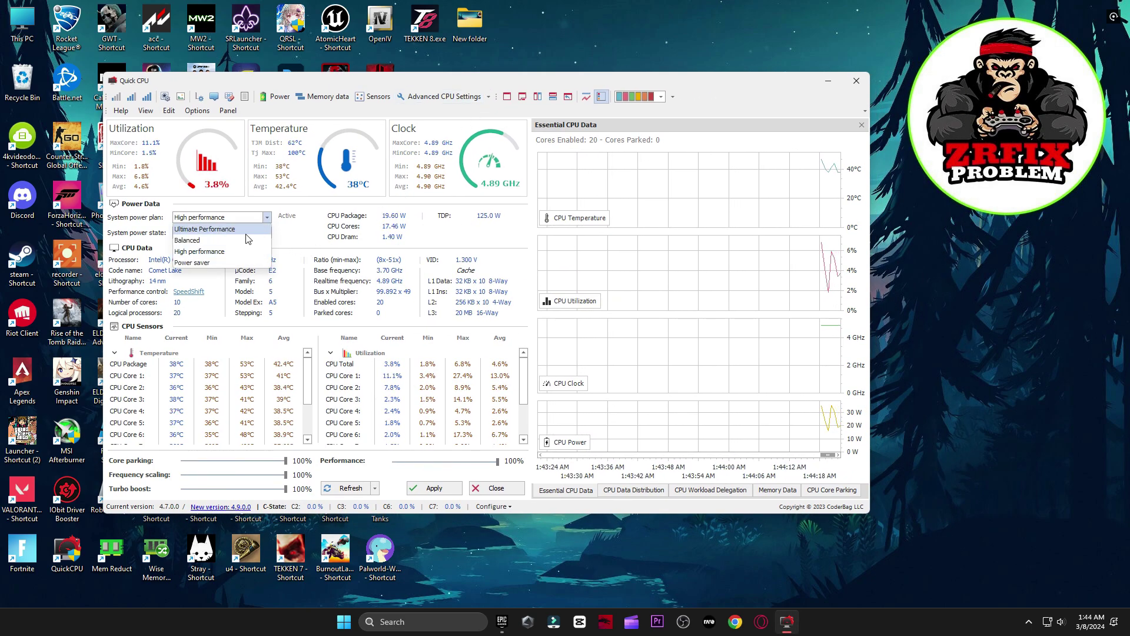
{"action": "left_click", "coordinate": [190, 252]}
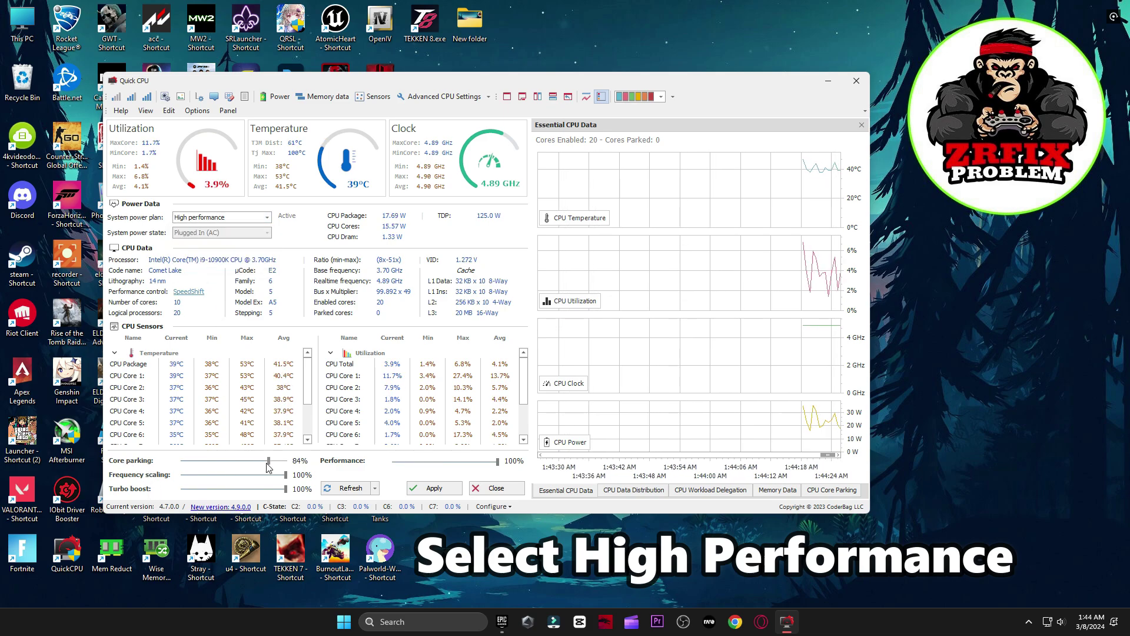
Step: Set core parking, frequency scaling, turbo boost and performance to 100%, apply the changes and close Quick CPU
{"action": "left_click_drag", "start_coordinate": [268, 461], "coordinate": [165, 472]}
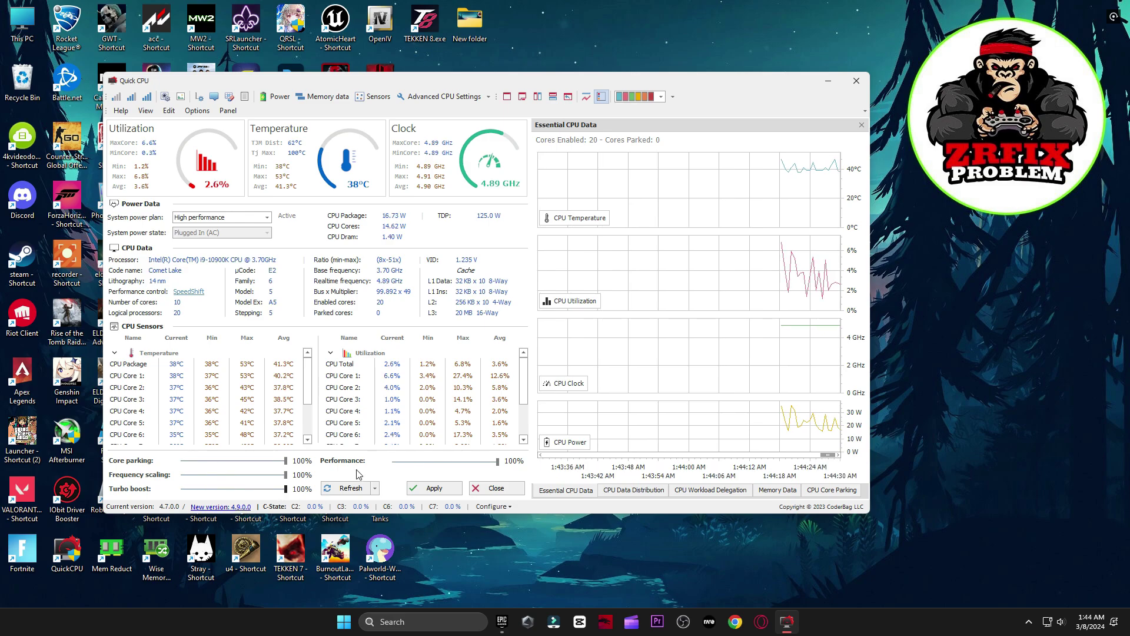
{"action": "left_click_drag", "start_coordinate": [497, 461], "coordinate": [449, 464]}
{"action": "left_click", "coordinate": [443, 490]}
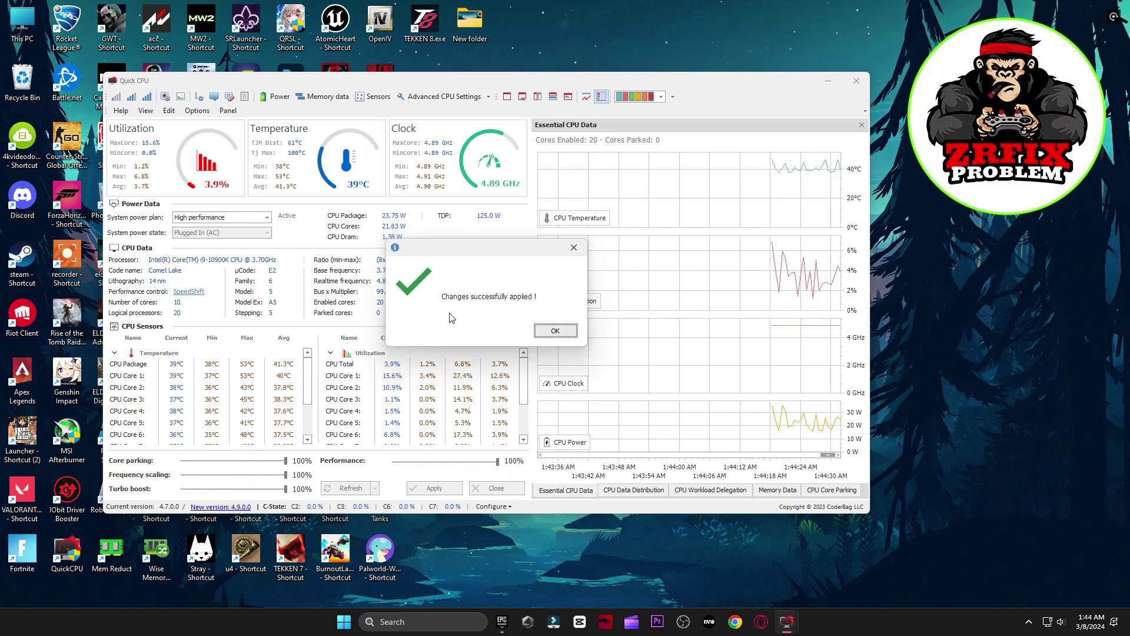
{"action": "left_click", "coordinate": [549, 328]}
{"action": "left_click", "coordinate": [501, 488]}
Step: Search Windows for "power plan" and check in Power Options that High performance is selected among the preferred and additional plans
{"action": "left_click", "coordinate": [420, 623]}
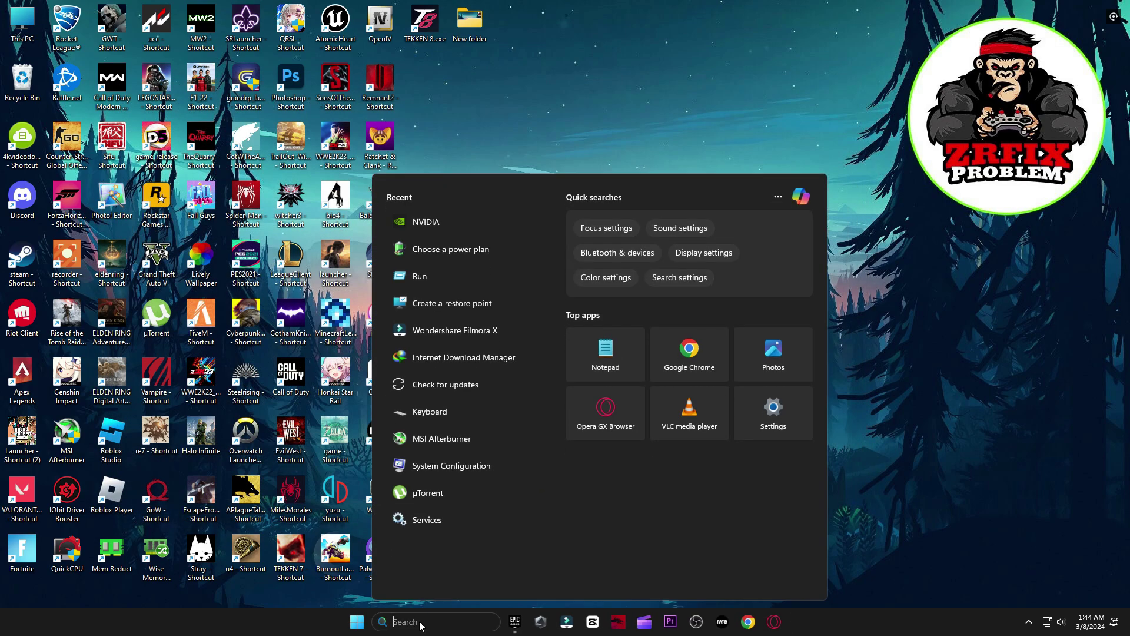
{"action": "type", "text": "power plan"}
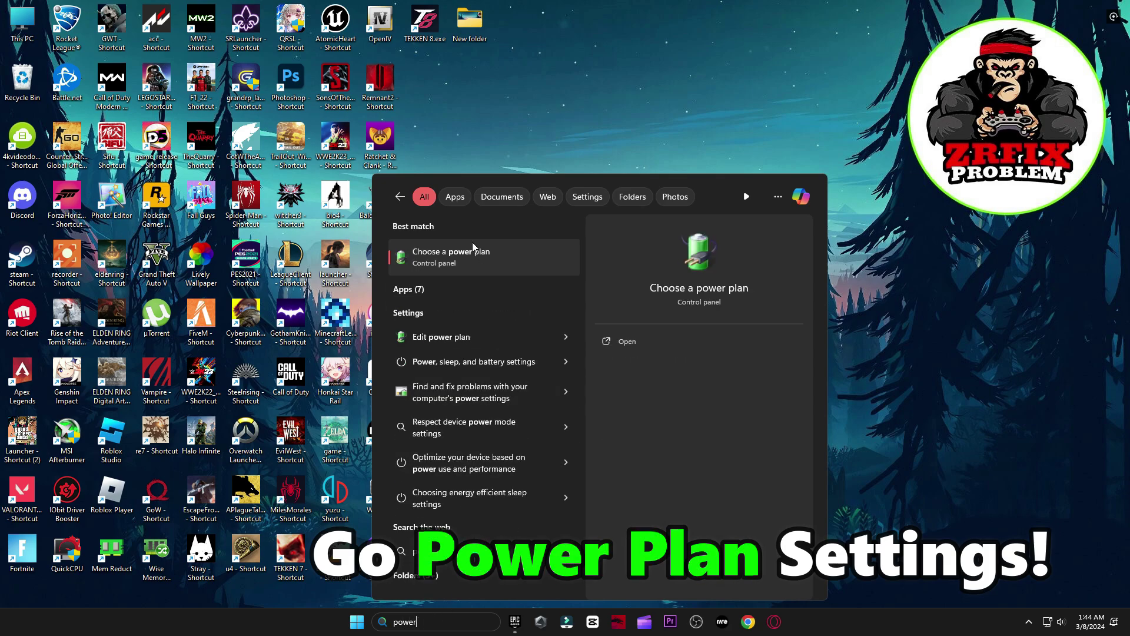
{"action": "left_click", "coordinate": [493, 259]}
{"action": "left_click_drag", "start_coordinate": [724, 69], "coordinate": [700, 63]}
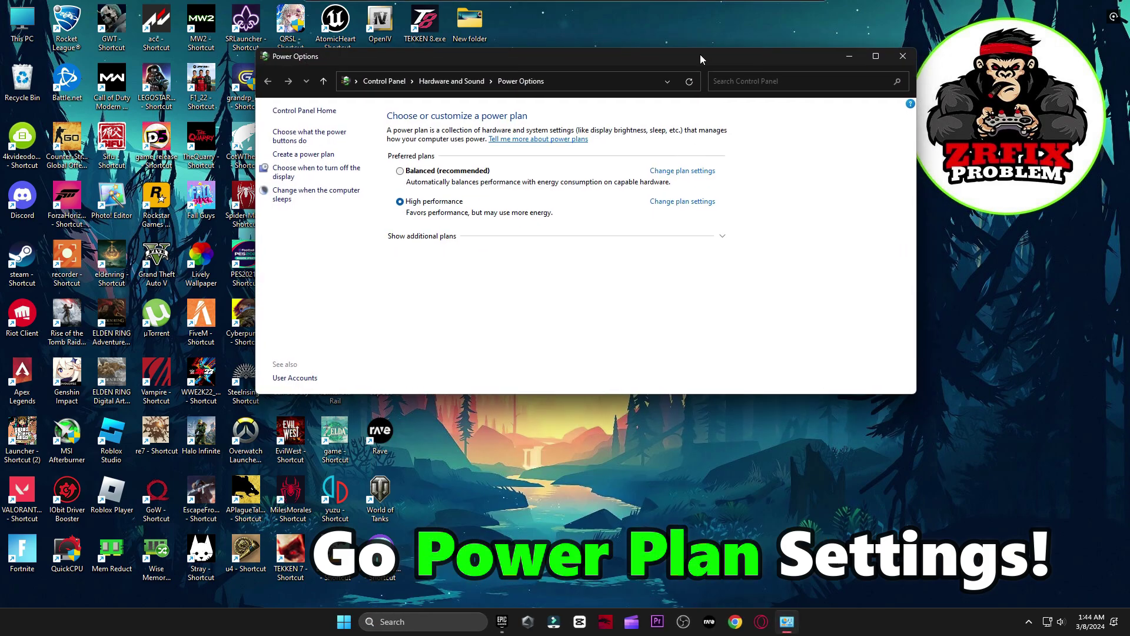
{"action": "left_click", "coordinate": [439, 239]}
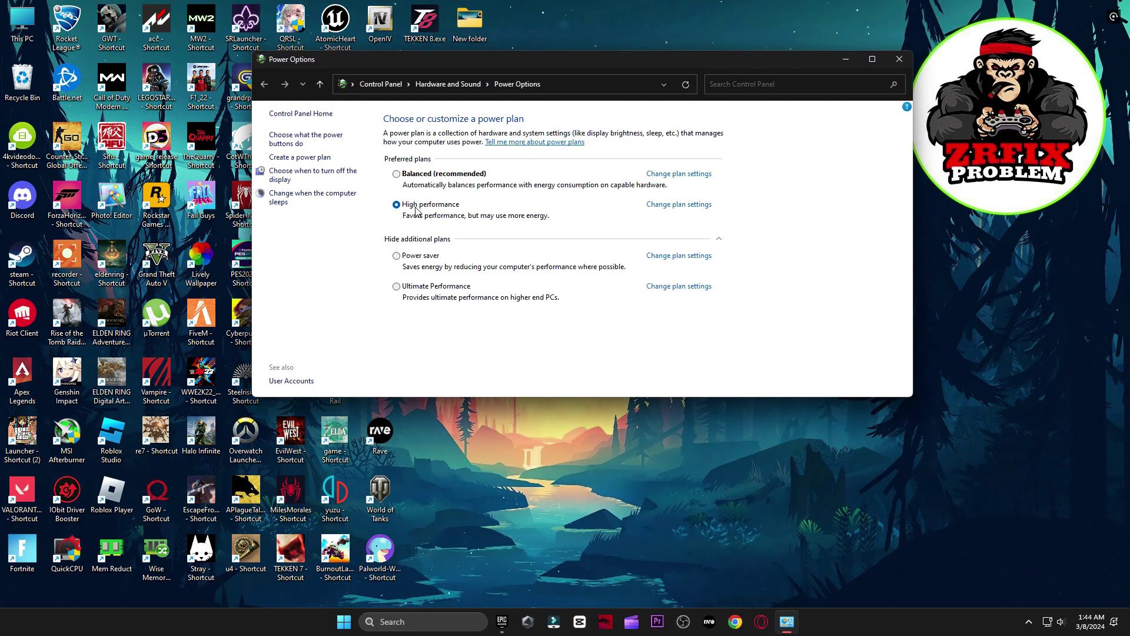
{"action": "left_click", "coordinate": [719, 243]}
{"action": "left_click", "coordinate": [899, 59]}
Step: Run Timer Resolution from the pack's 5 Latency (Timer Resolution) folder at the maximum resolution of 0.500 milliseconds and minimize it
{"action": "double_click", "coordinate": [605, 187]}
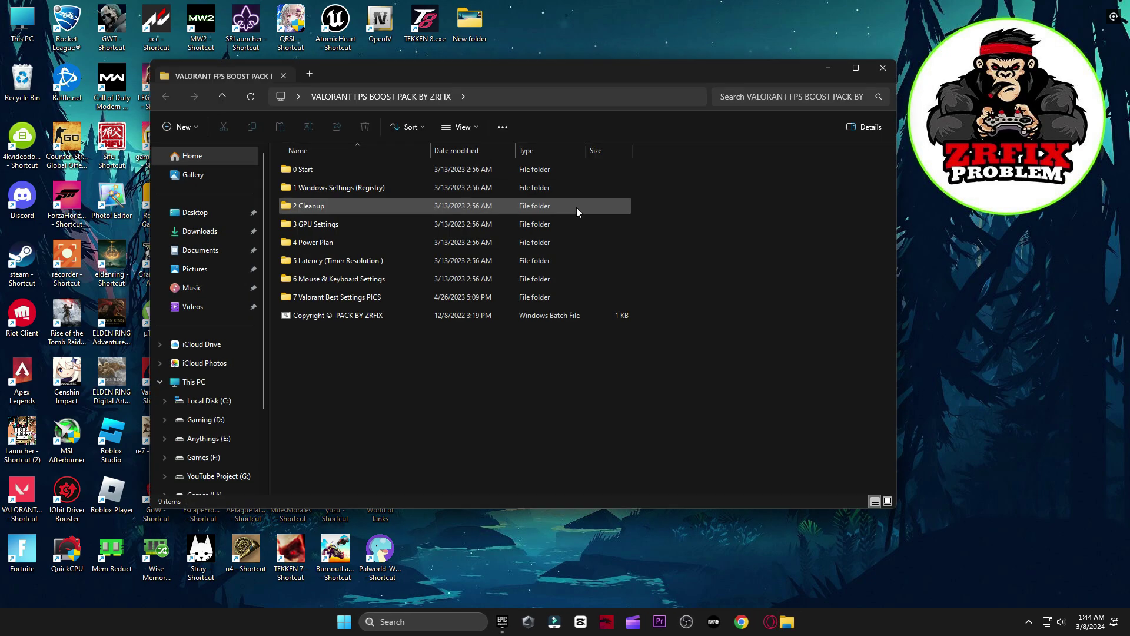
{"action": "double_click", "coordinate": [352, 260]}
{"action": "left_click", "coordinate": [341, 170]}
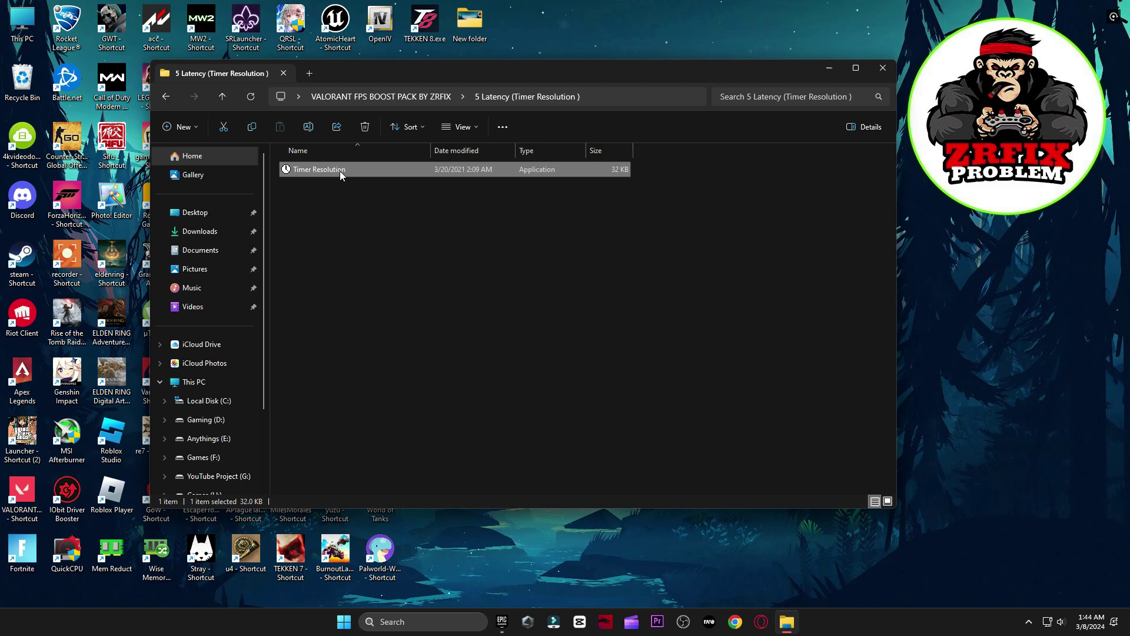
{"action": "double_click", "coordinate": [340, 171]}
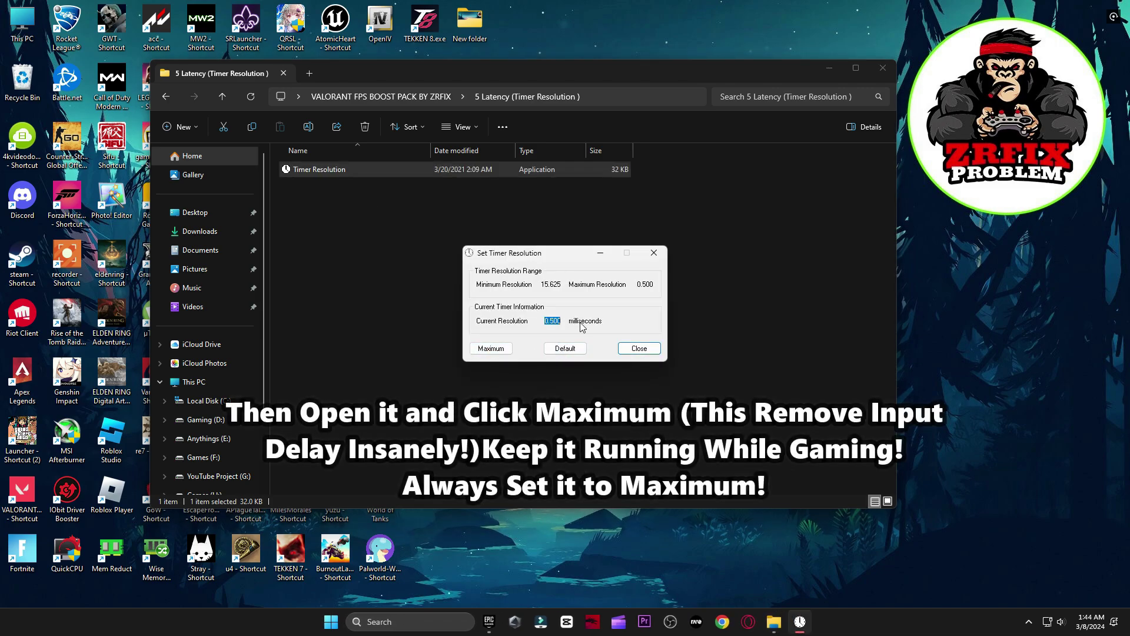
{"action": "left_click", "coordinate": [600, 253]}
{"action": "left_click", "coordinate": [166, 97]}
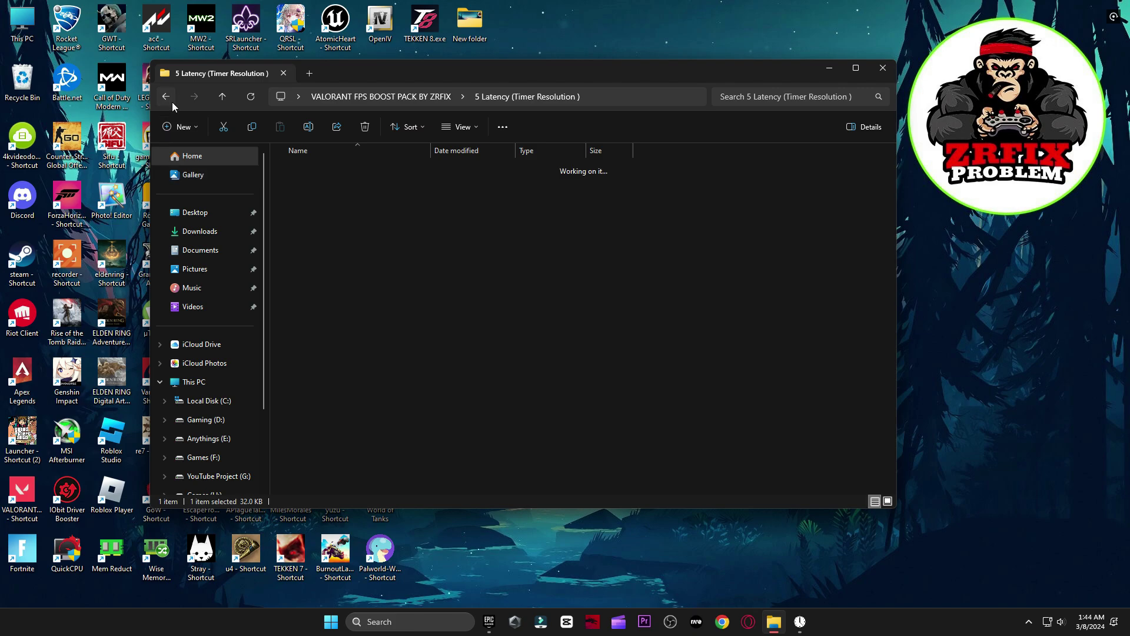
Step: Open M1 Mouse Acceleration from the 6 Mouse & Keyboard Settings folder, keep Enhance pointer precision off, review the button settings and confirm
{"action": "double_click", "coordinate": [349, 280]}
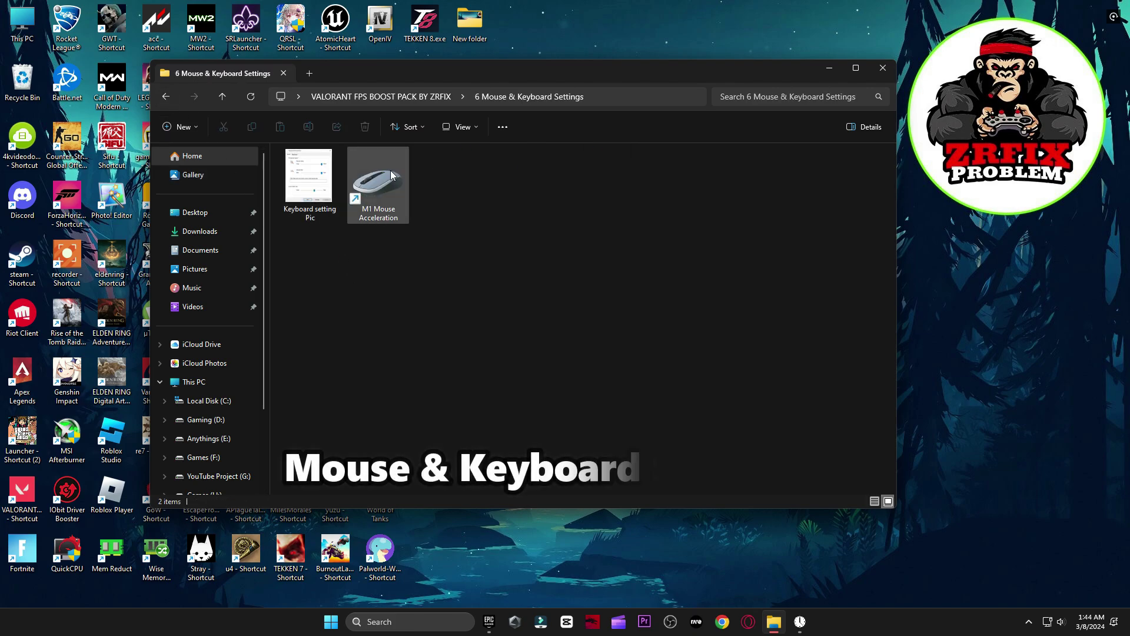
{"action": "double_click", "coordinate": [387, 182]}
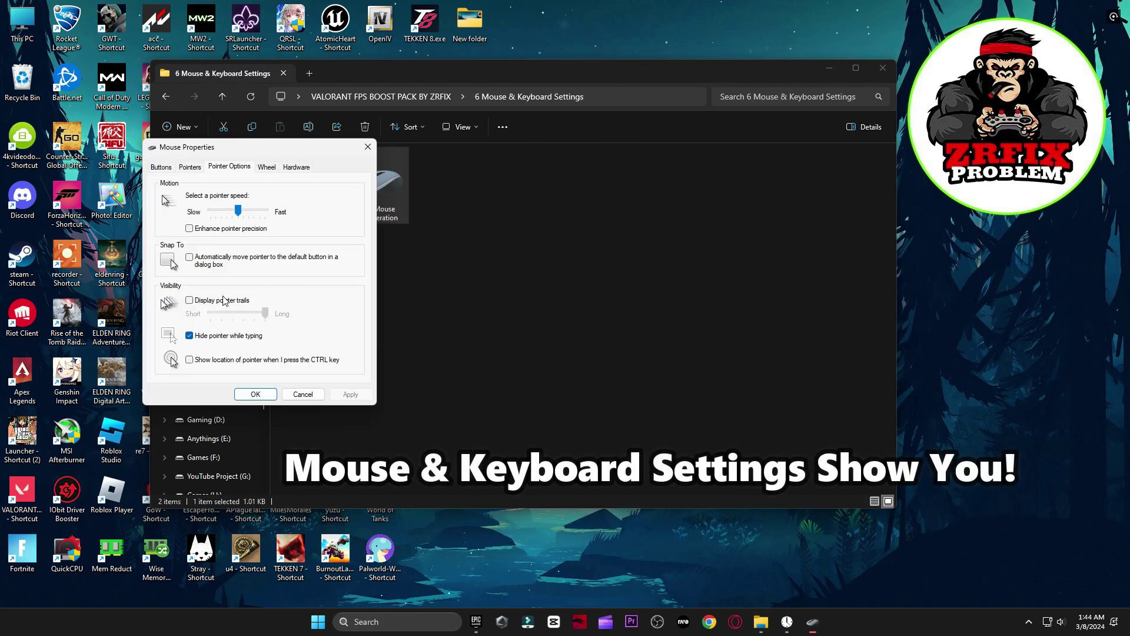
{"action": "left_click", "coordinate": [317, 210]}
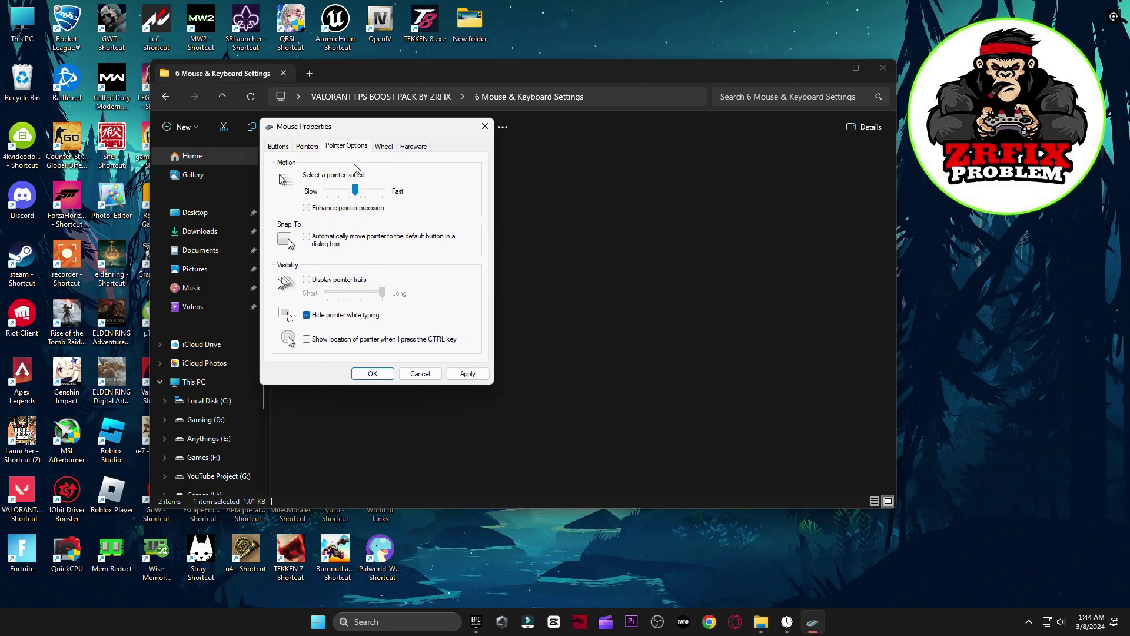
{"action": "left_click", "coordinate": [272, 146]}
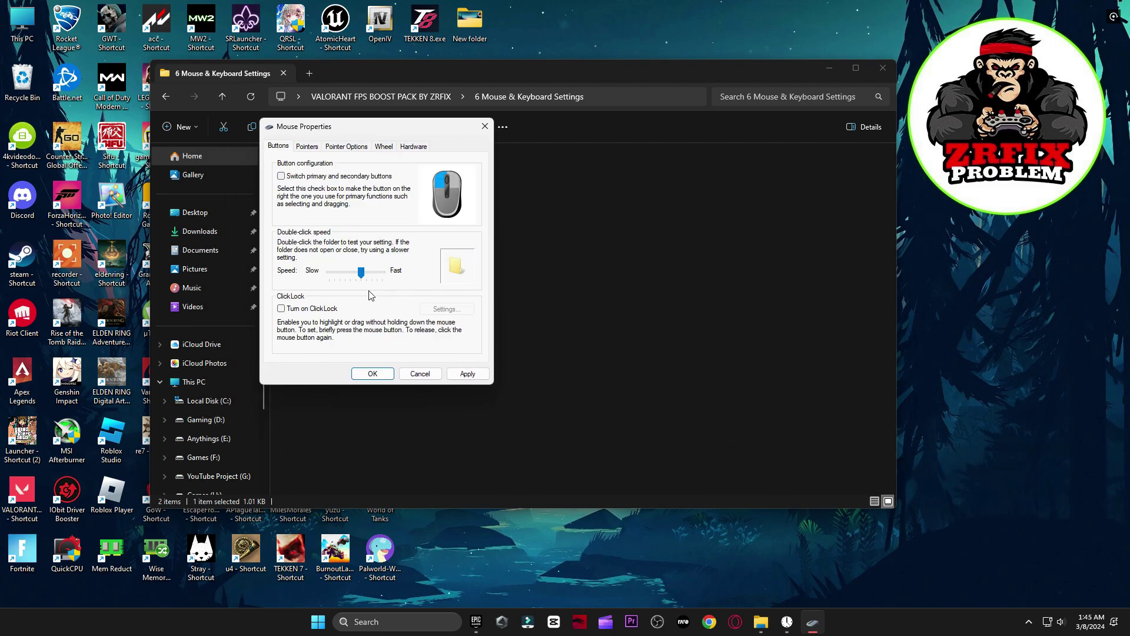
{"action": "left_click", "coordinate": [372, 374]}
Step: Search Windows for "keyboard" and compare the repeat delay, repeat rate and cursor blink rate in Keyboard Properties with the Keyboard setting Pic
{"action": "double_click", "coordinate": [311, 179]}
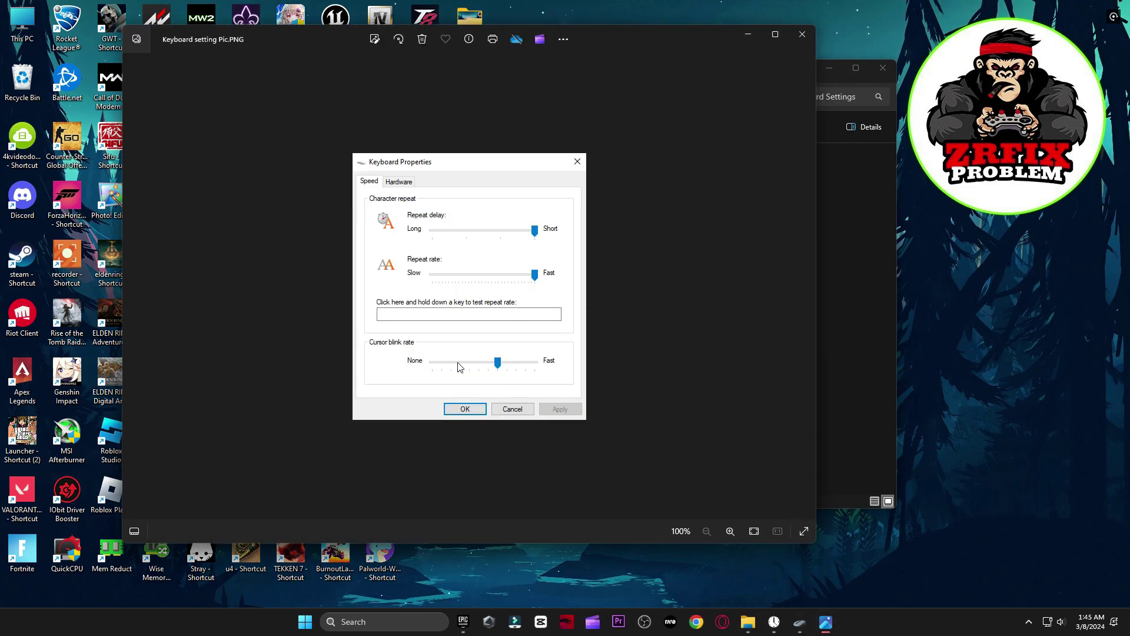
{"action": "left_click", "coordinate": [391, 621]}
{"action": "type", "text": "ke"}
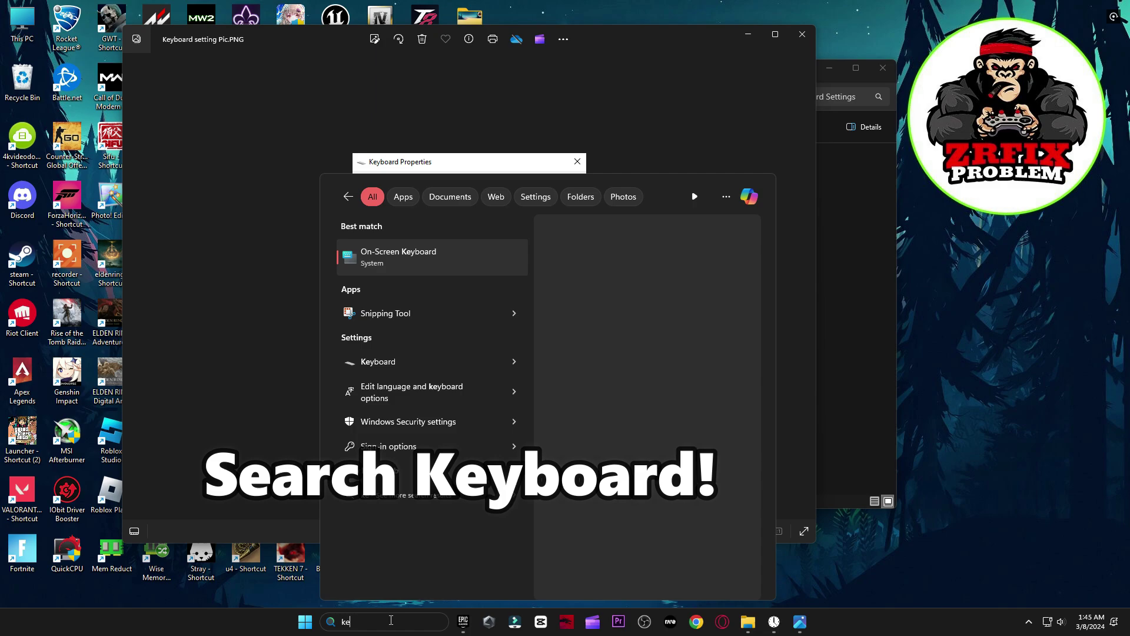
{"action": "type", "text": "yboard"}
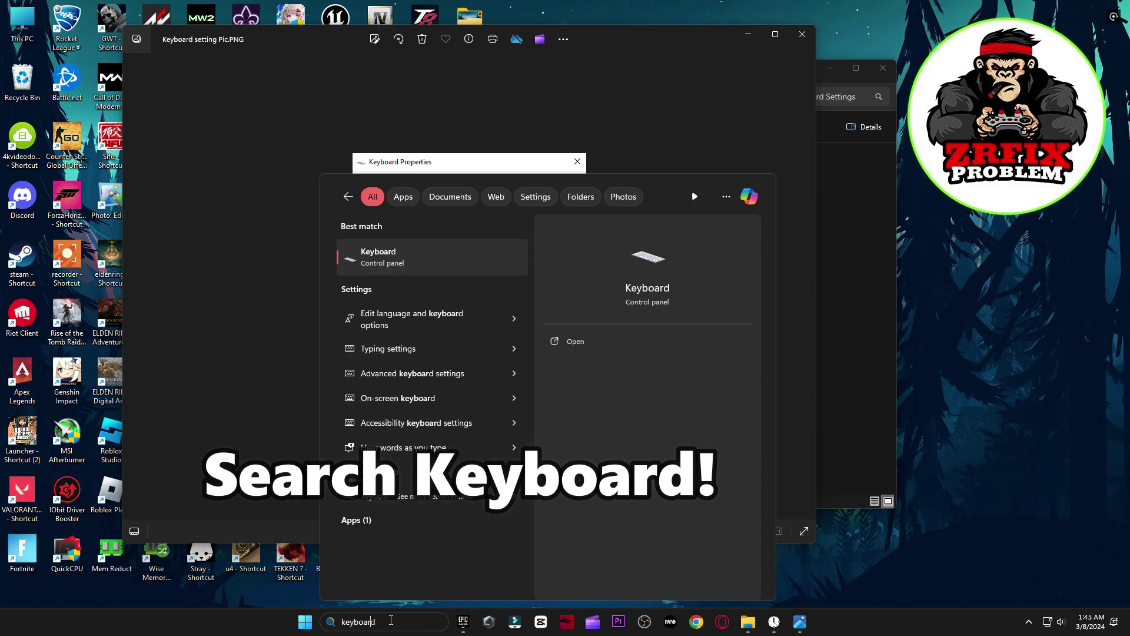
{"action": "left_click", "coordinate": [389, 263]}
{"action": "left_click_drag", "start_coordinate": [188, 23], "coordinate": [759, 166]}
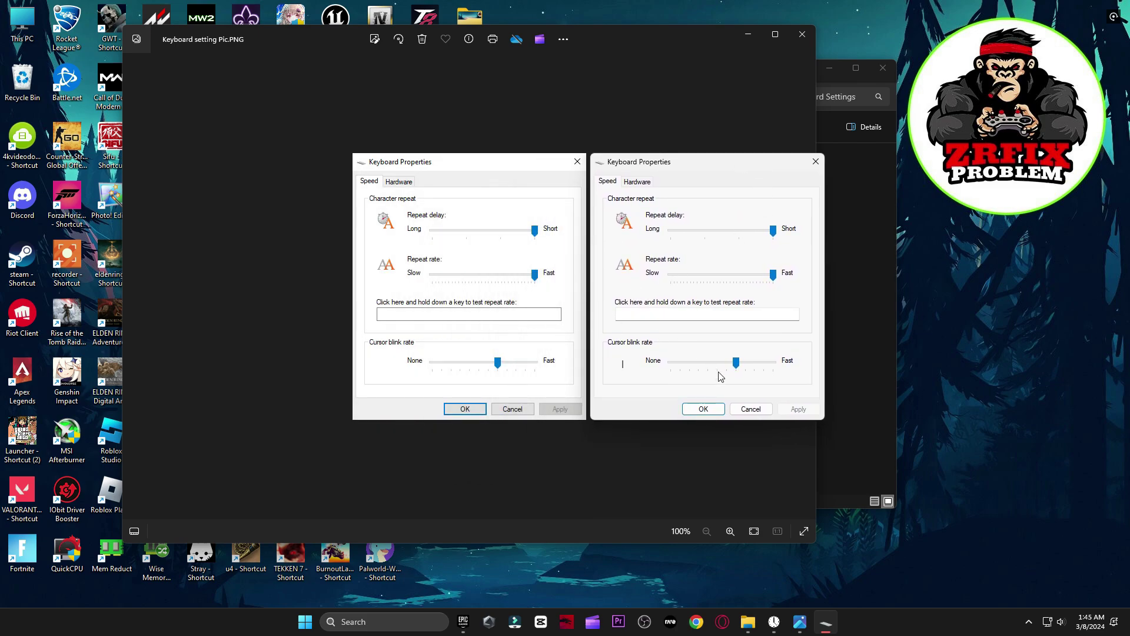
{"action": "left_click", "coordinate": [800, 42]}
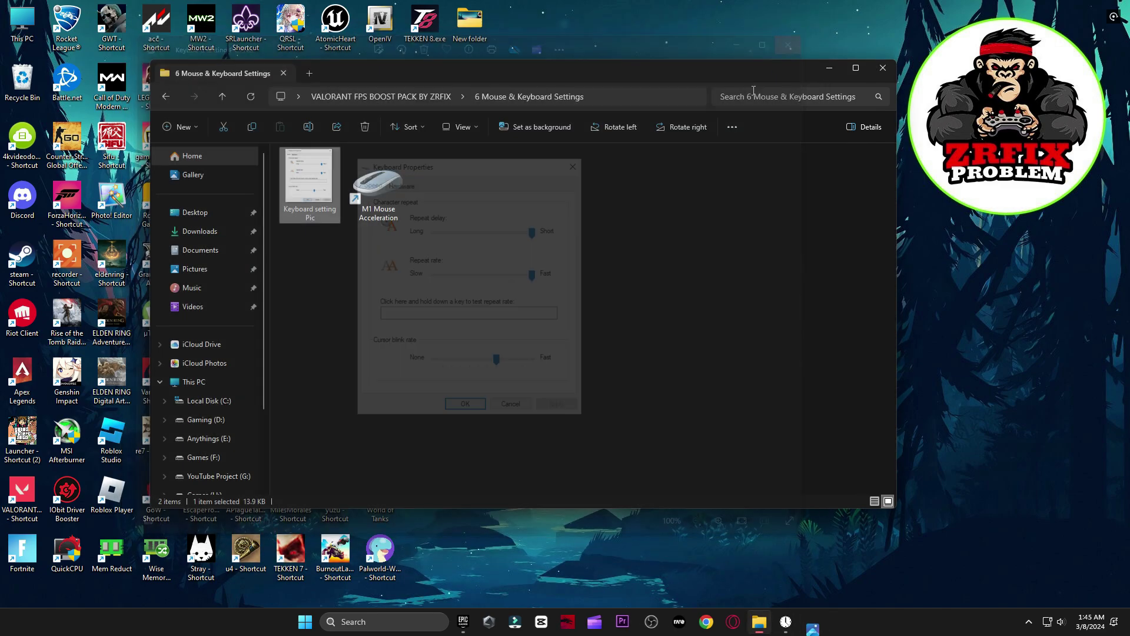
Step: Review the general and graphics quality screenshots in the 7 Valorant Best Settings PICS folder and close the windows
{"action": "left_click", "coordinate": [165, 98]}
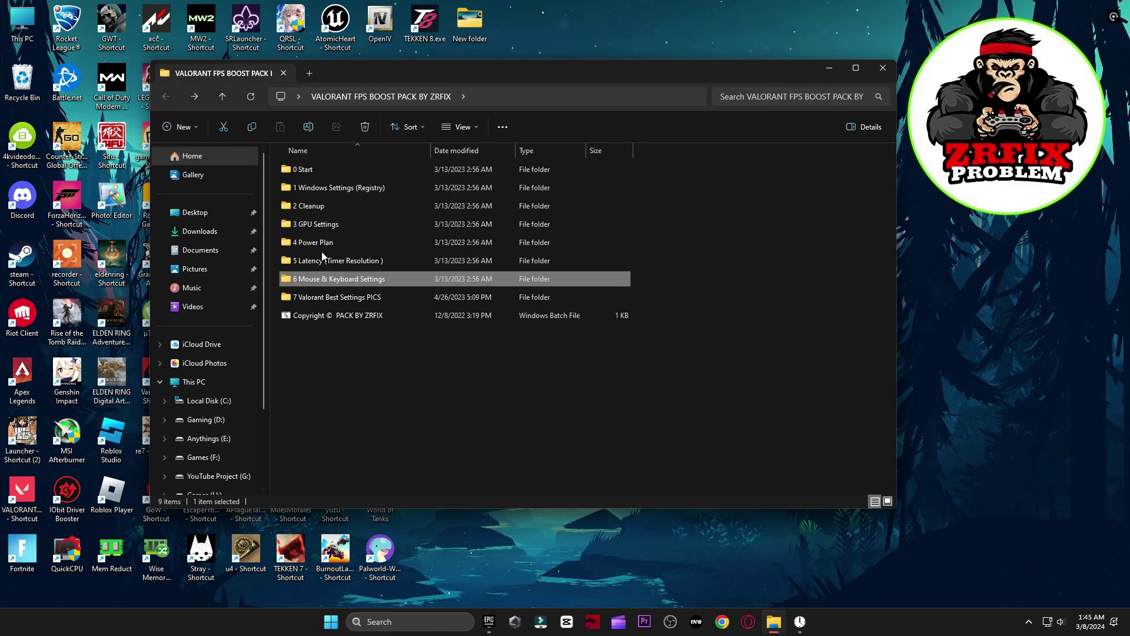
{"action": "double_click", "coordinate": [334, 295]}
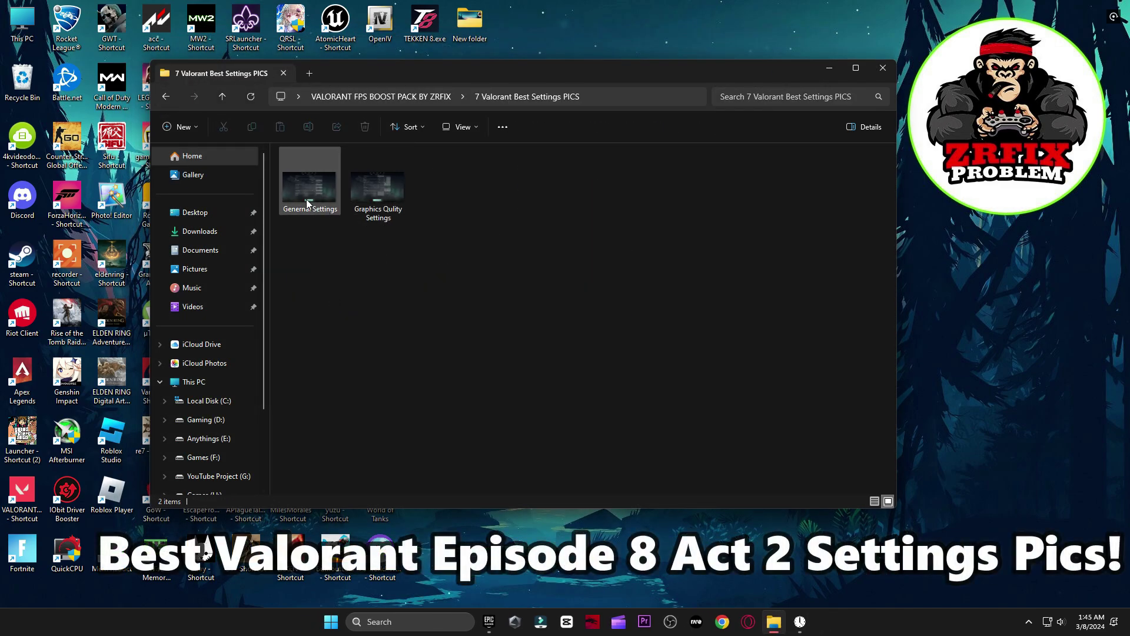
{"action": "double_click", "coordinate": [330, 187]}
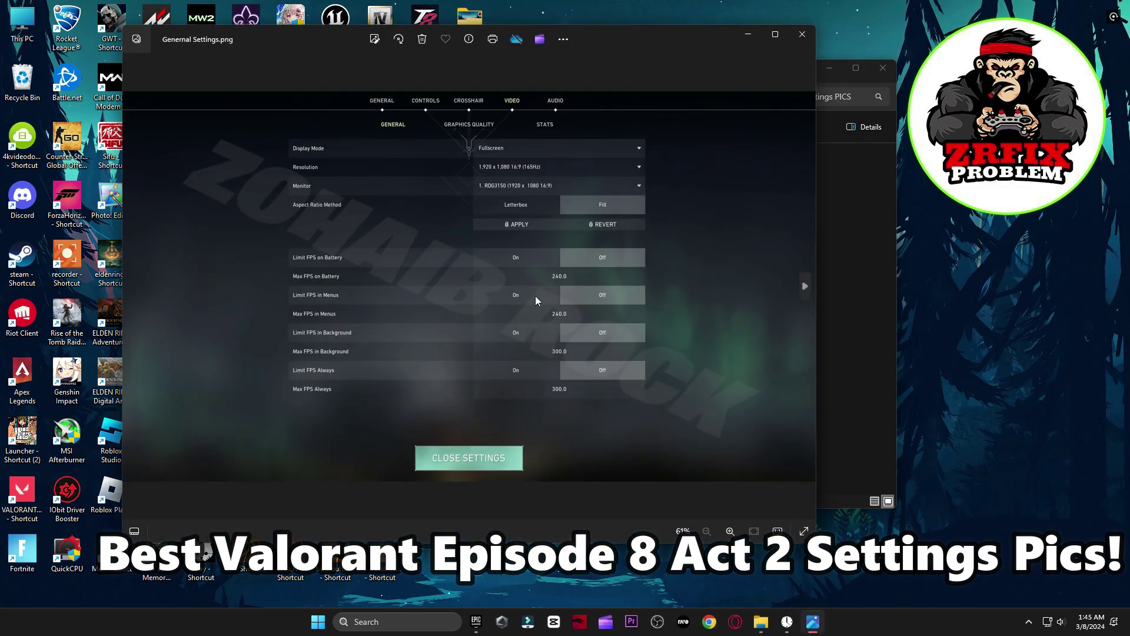
{"action": "key", "text": "Right"}
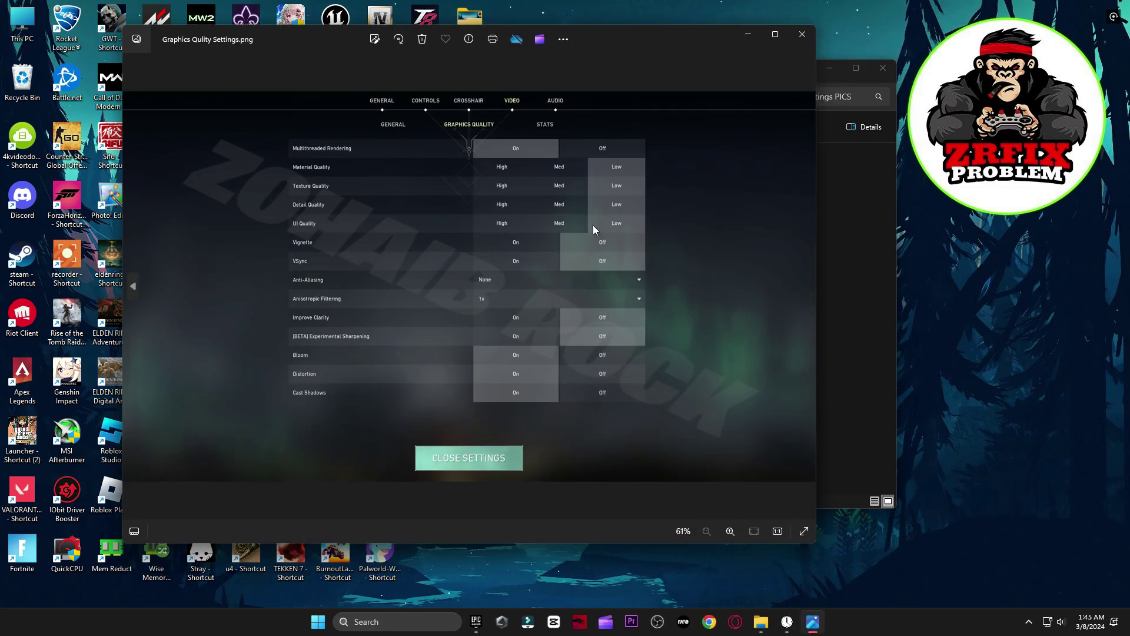
{"action": "left_click", "coordinate": [802, 35]}
{"action": "left_click", "coordinate": [882, 67]}
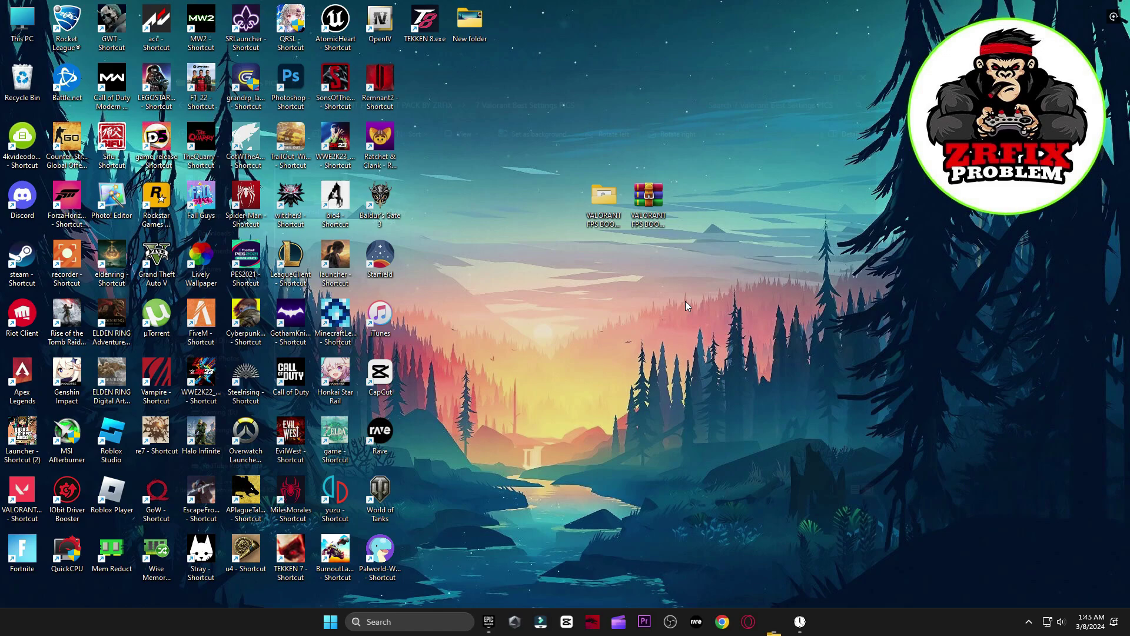
Step: Open Windows Settings and go through Gaming and Game Mode to the Graphics settings
{"action": "key", "text": "super"}
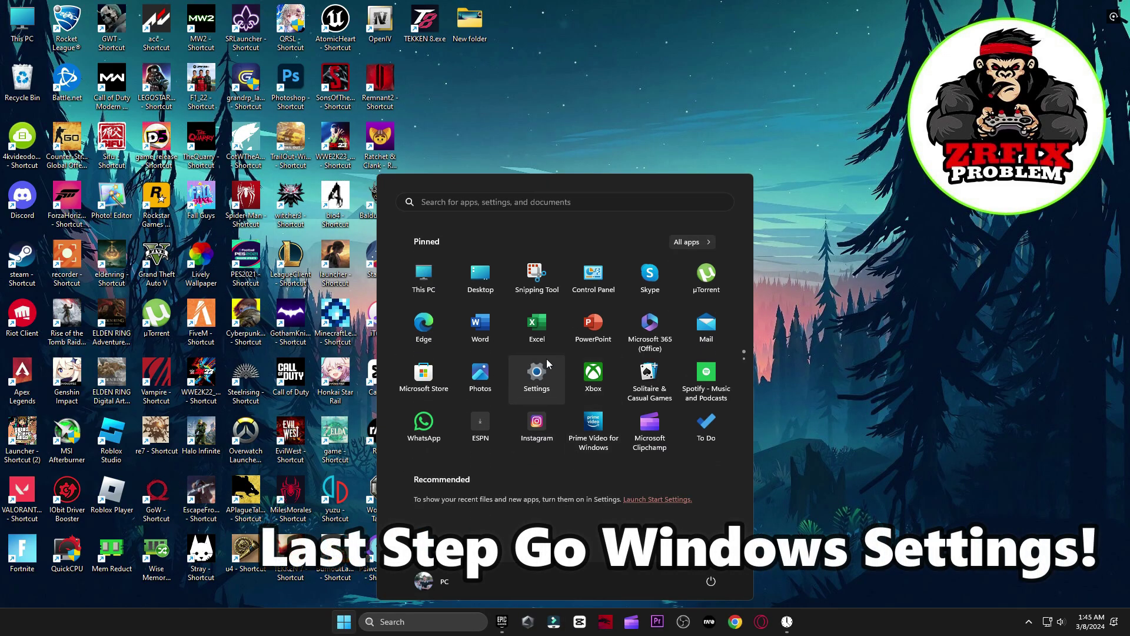
{"action": "left_click", "coordinate": [547, 381]}
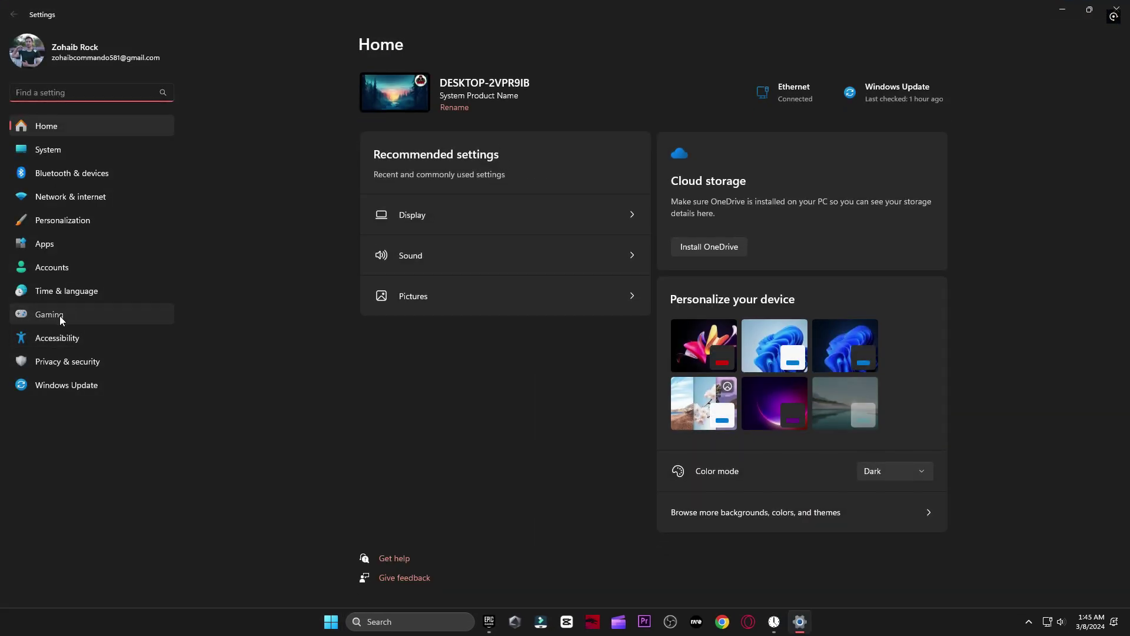
{"action": "left_click", "coordinate": [52, 316]}
{"action": "left_click", "coordinate": [443, 178]}
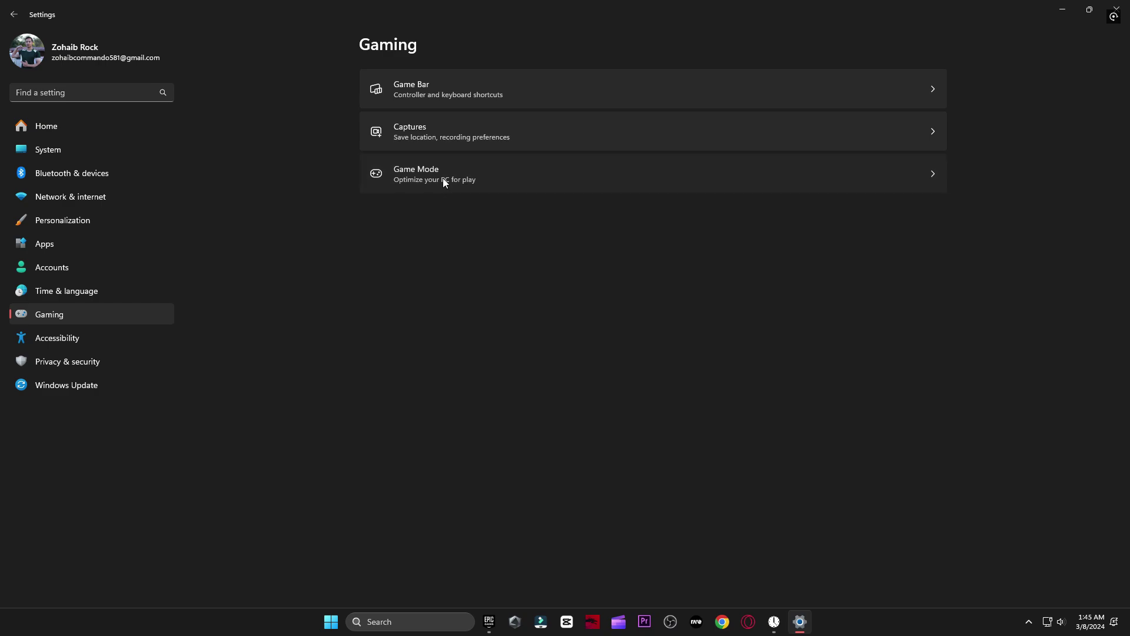
{"action": "left_click", "coordinate": [456, 167]}
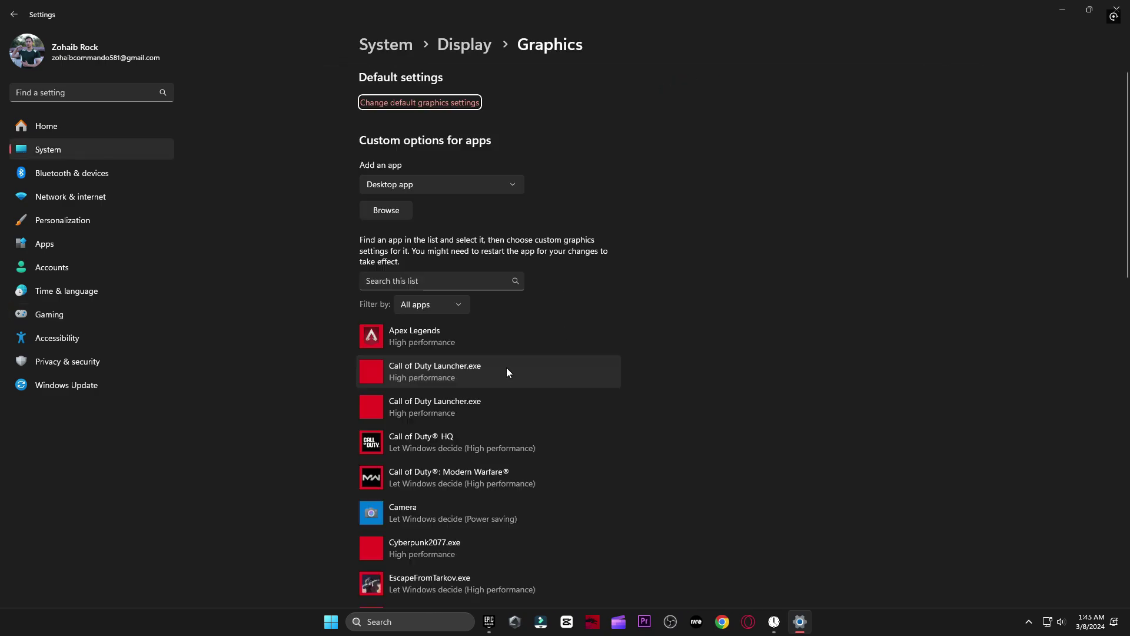
Step: Find and select the VALORANT entry in the list of apps with custom graphics options
{"action": "scroll", "coordinate": [505, 370], "scroll_direction": "down", "scroll_amount": 8}
{"action": "scroll", "coordinate": [496, 374], "scroll_direction": "down", "scroll_amount": 4}
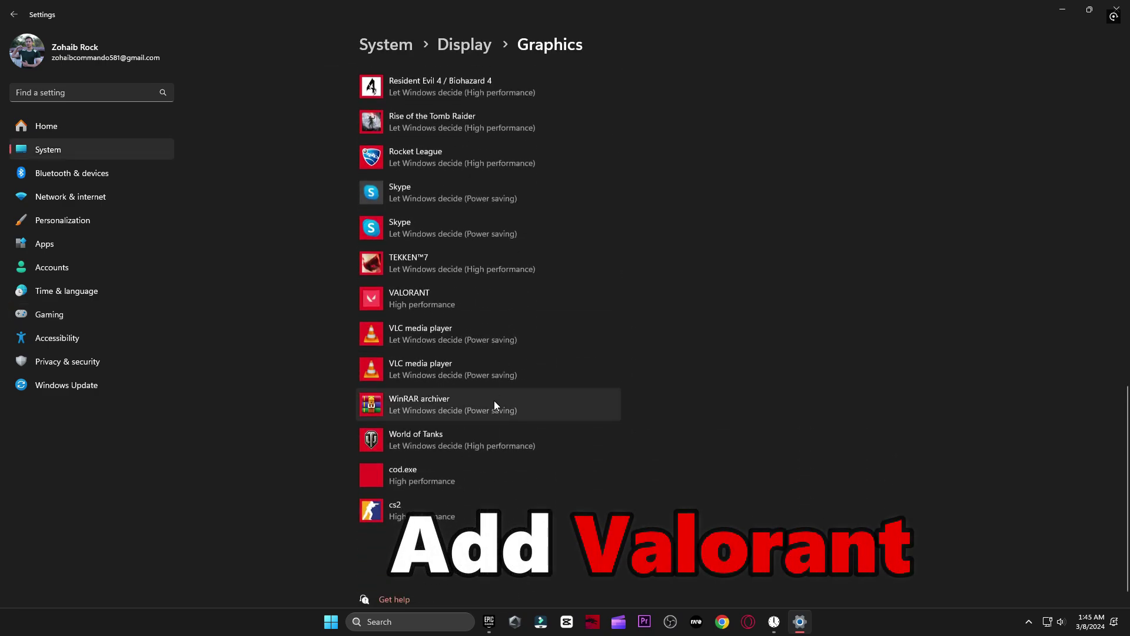
{"action": "left_click", "coordinate": [425, 300]}
{"action": "scroll", "coordinate": [557, 383], "scroll_direction": "up", "scroll_amount": 15}
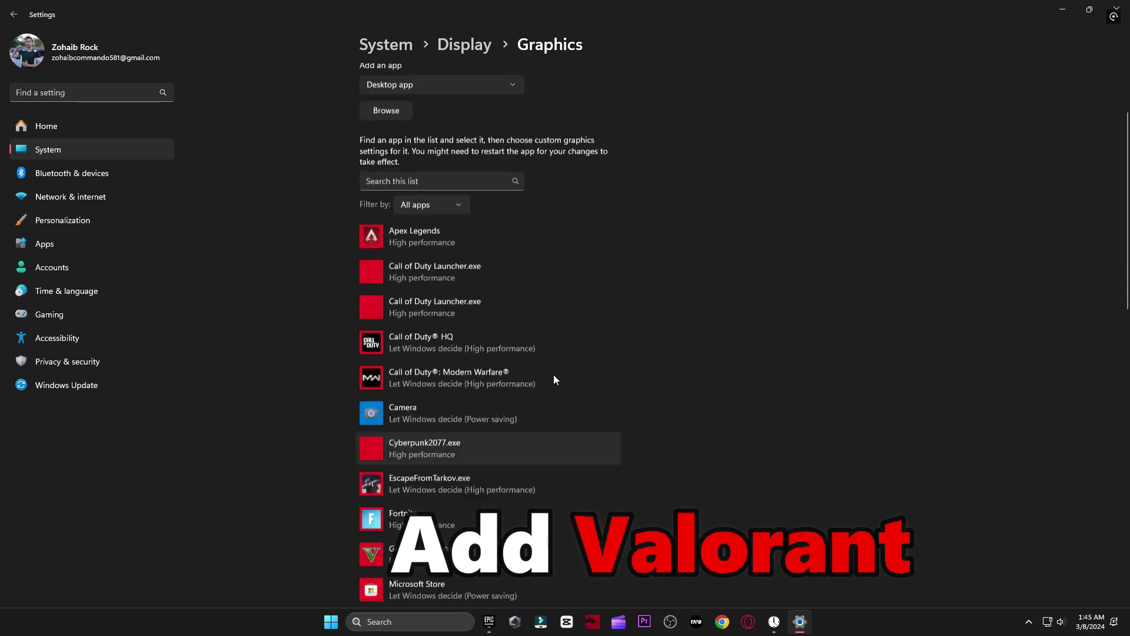
Step: Add the desktop app VALORANT-Win64-Shipping from D:\Riot Games\VALORANT\live\ShooterGame\Binaries\Win64 to the custom graphics options
{"action": "left_click", "coordinate": [380, 213]}
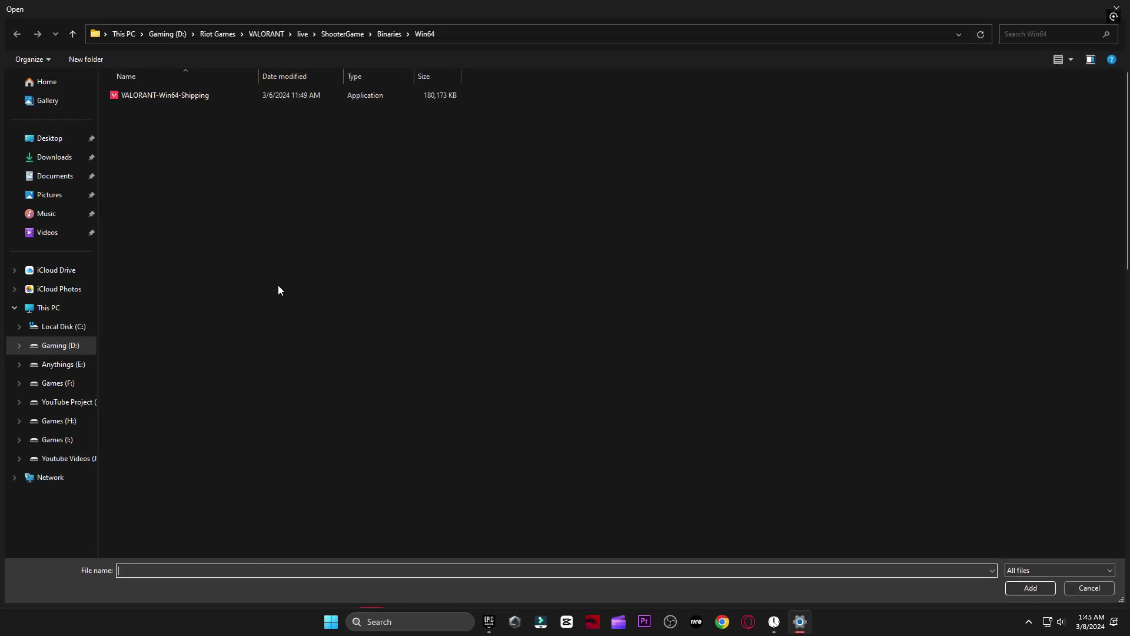
{"action": "left_click", "coordinate": [64, 353]}
{"action": "double_click", "coordinate": [160, 242]}
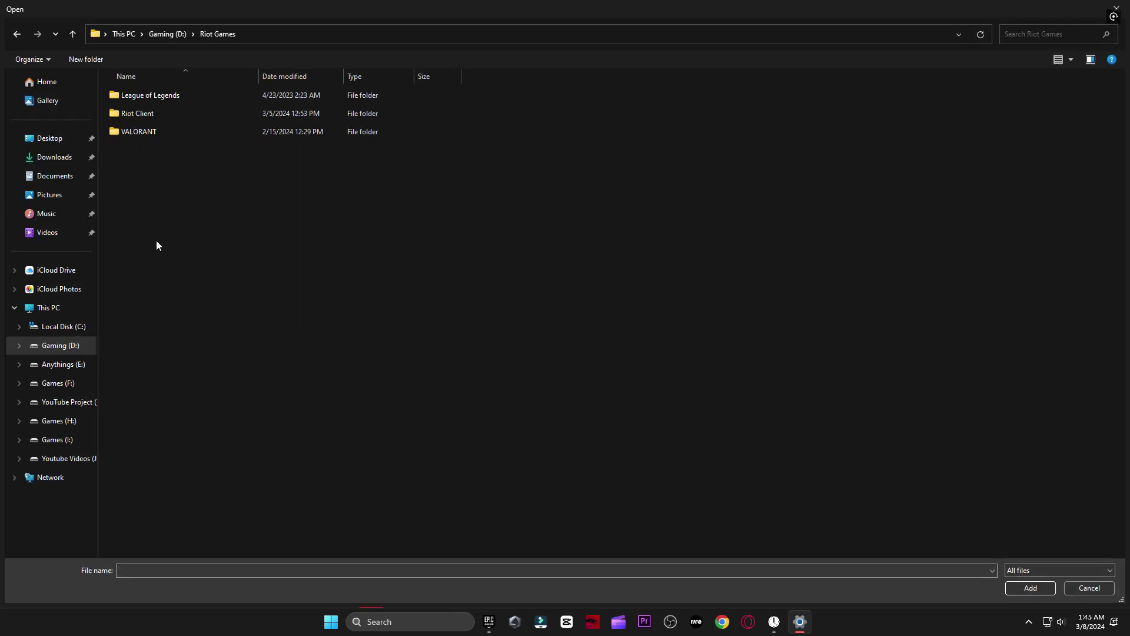
{"action": "double_click", "coordinate": [163, 132]}
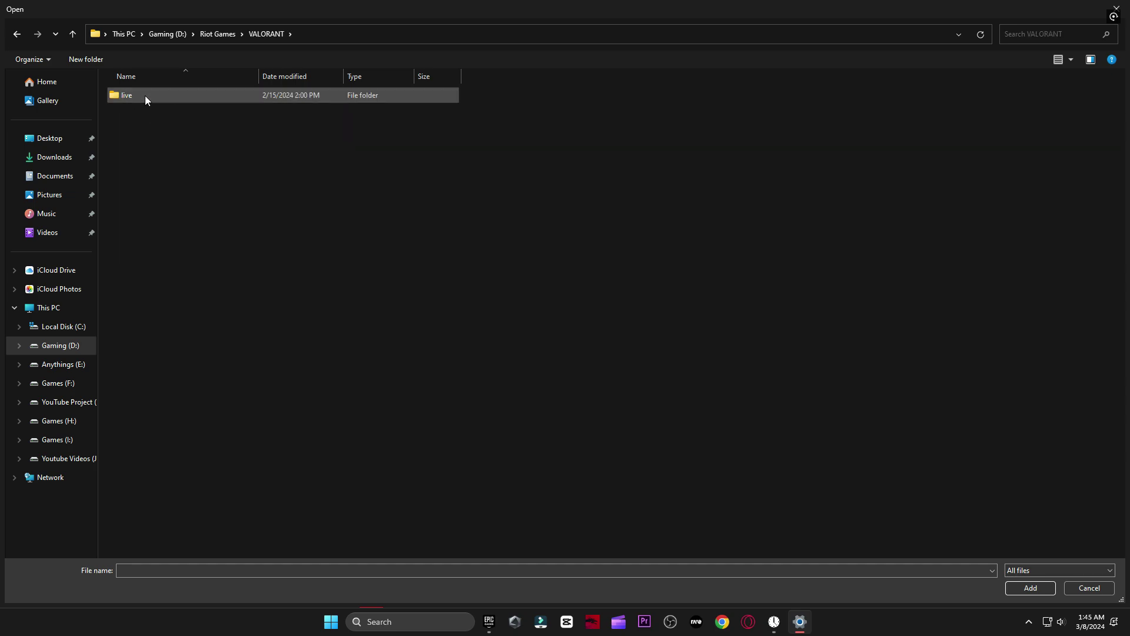
{"action": "double_click", "coordinate": [144, 95]}
{"action": "double_click", "coordinate": [150, 112]}
{"action": "double_click", "coordinate": [154, 95]}
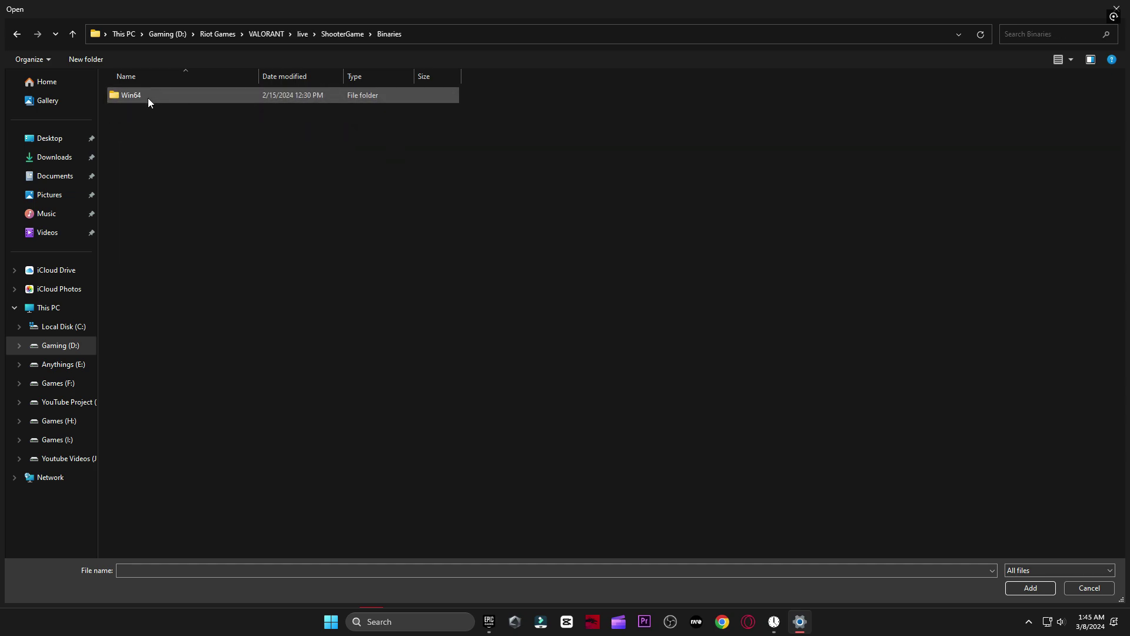
{"action": "double_click", "coordinate": [118, 98]}
{"action": "left_click", "coordinate": [152, 96]}
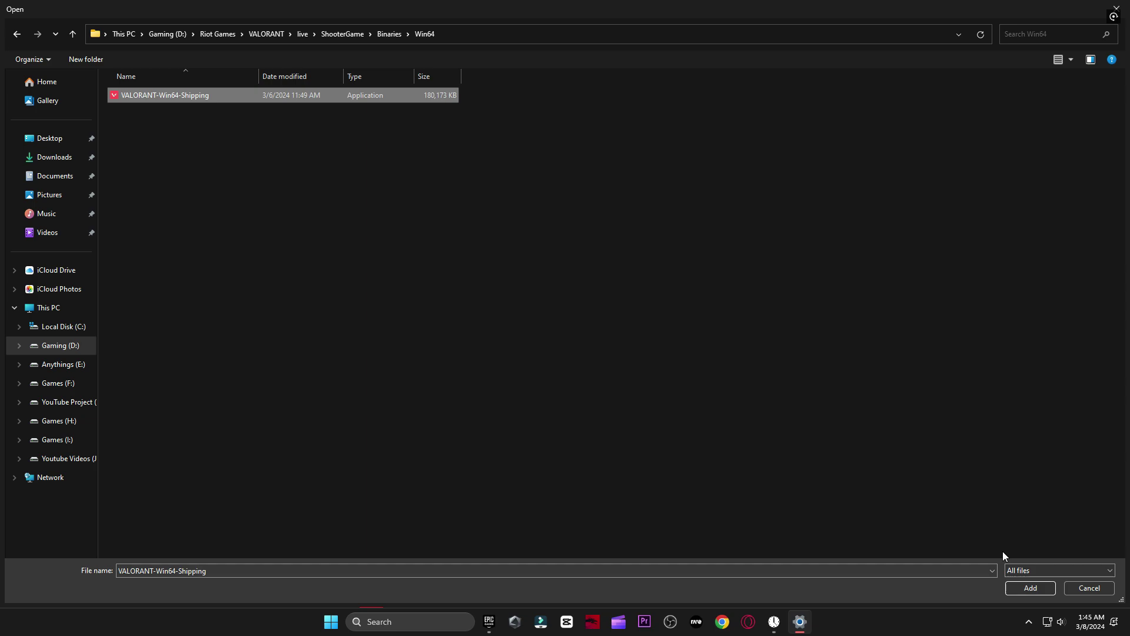
{"action": "left_click", "coordinate": [1029, 588]}
Step: Set VALORANT's graphics preference to High performance and save it
{"action": "scroll", "coordinate": [612, 415], "scroll_direction": "down", "scroll_amount": 15}
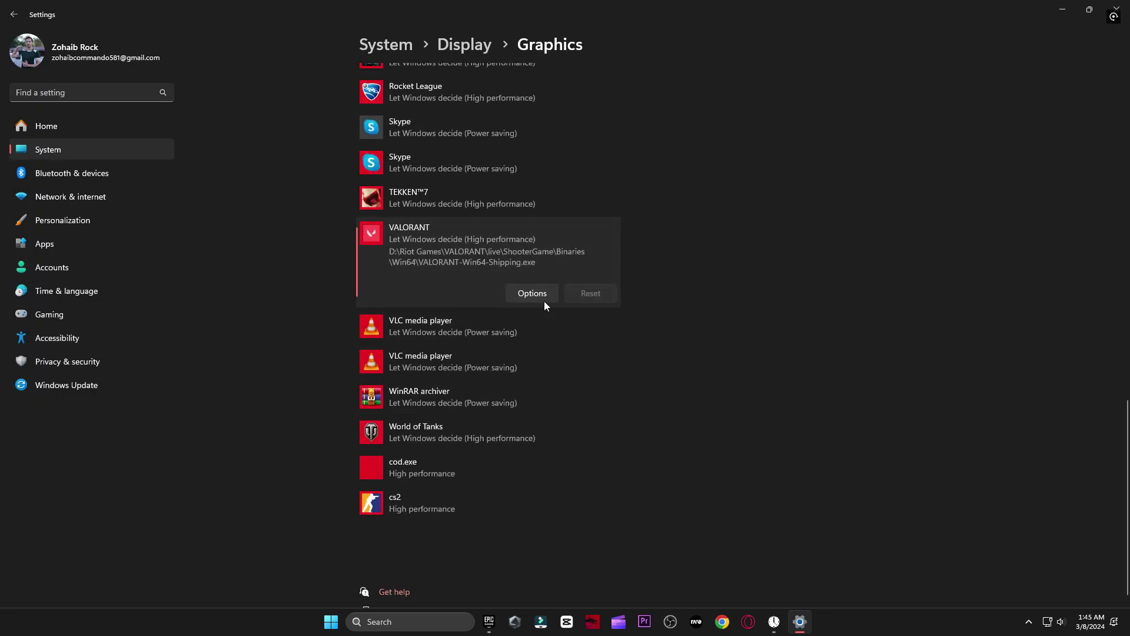
{"action": "left_click", "coordinate": [533, 293]}
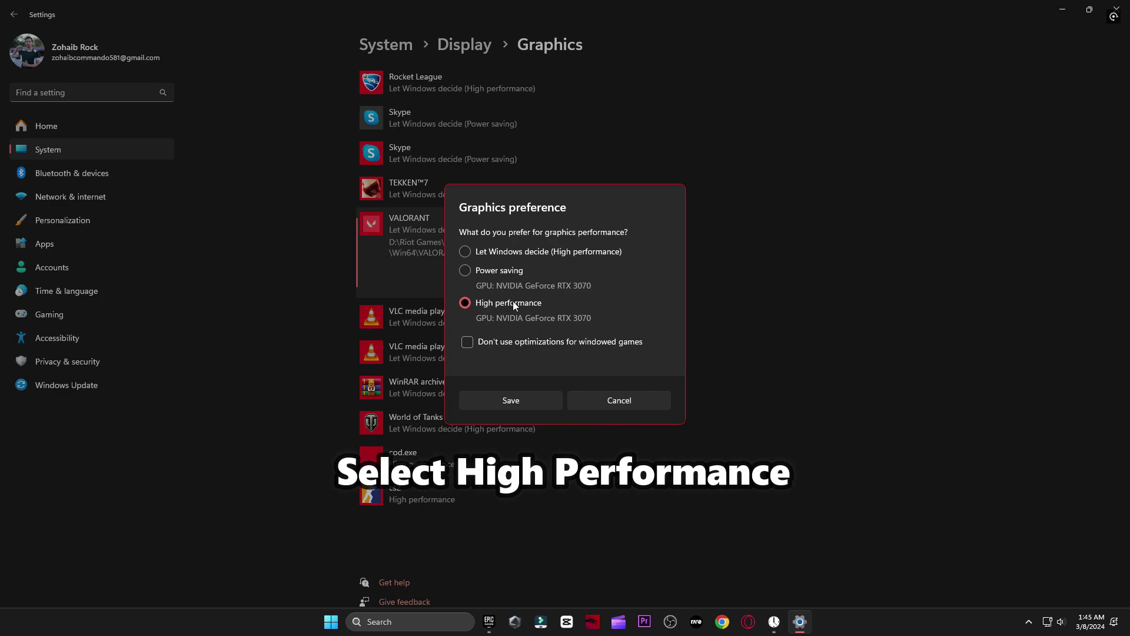
{"action": "left_click", "coordinate": [510, 400]}
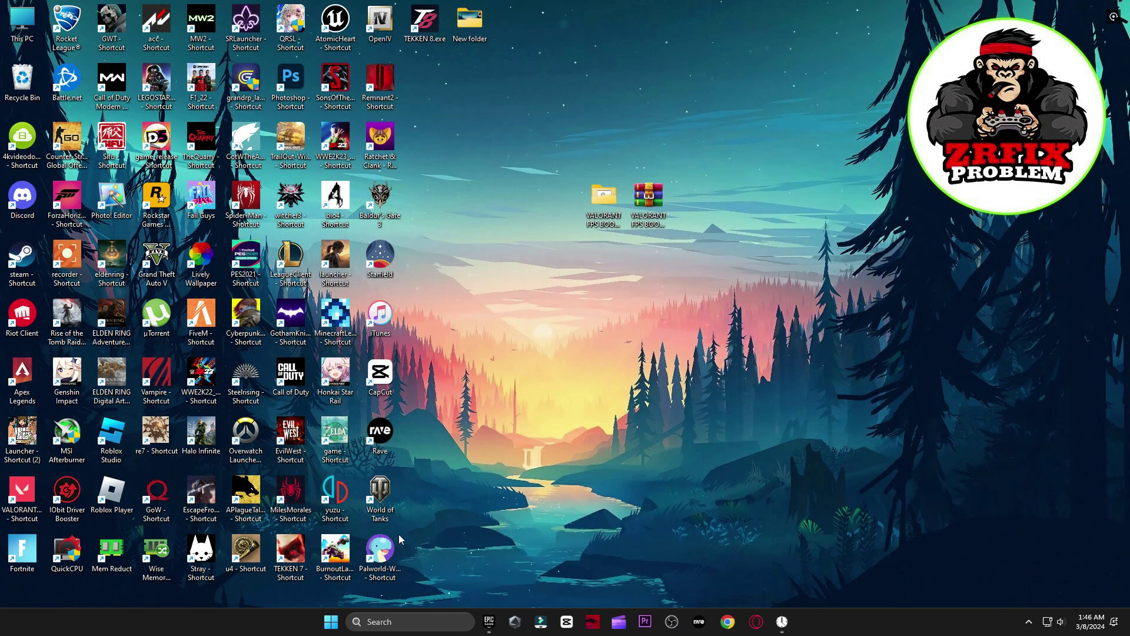
Step: Bring up the PC's power options for a restart
{"action": "left_click", "coordinate": [344, 621]}
{"action": "left_click", "coordinate": [710, 581]}
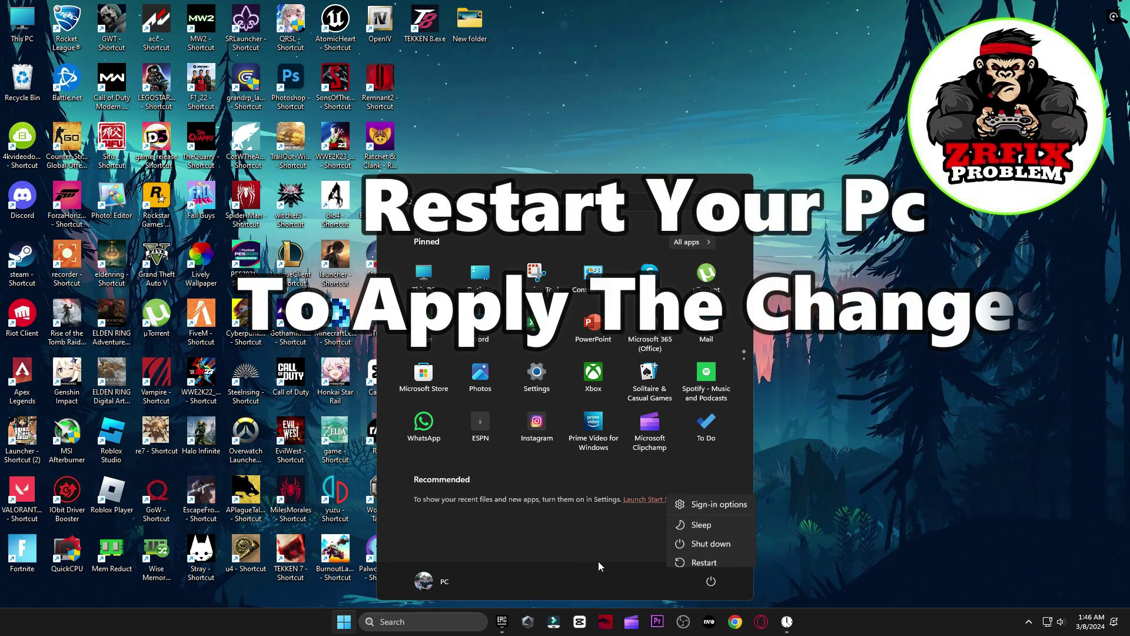